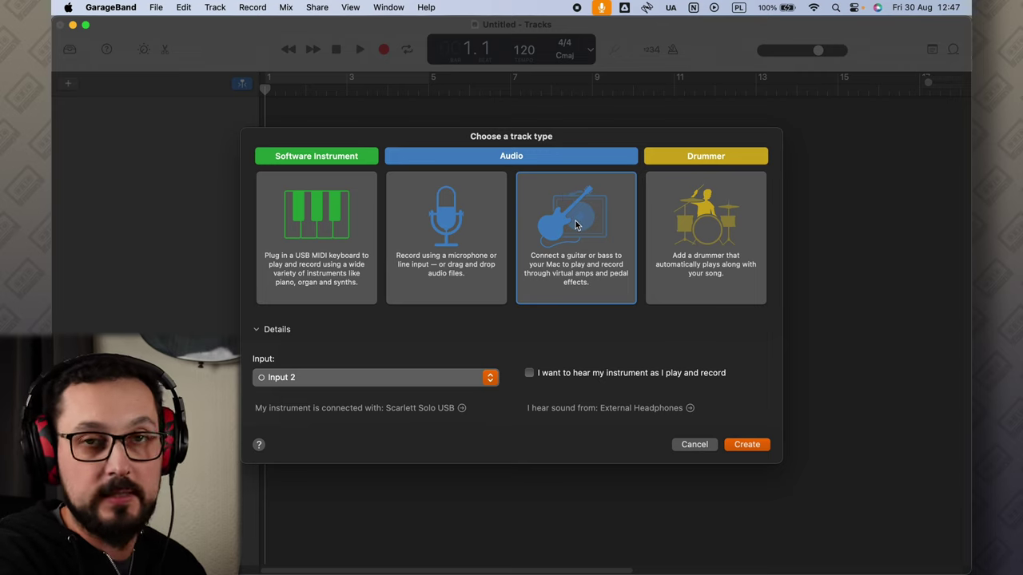
Step: Create a software instrument track and assign it the Flying Circus Piano sound from Keyboards
double_click(314, 225)
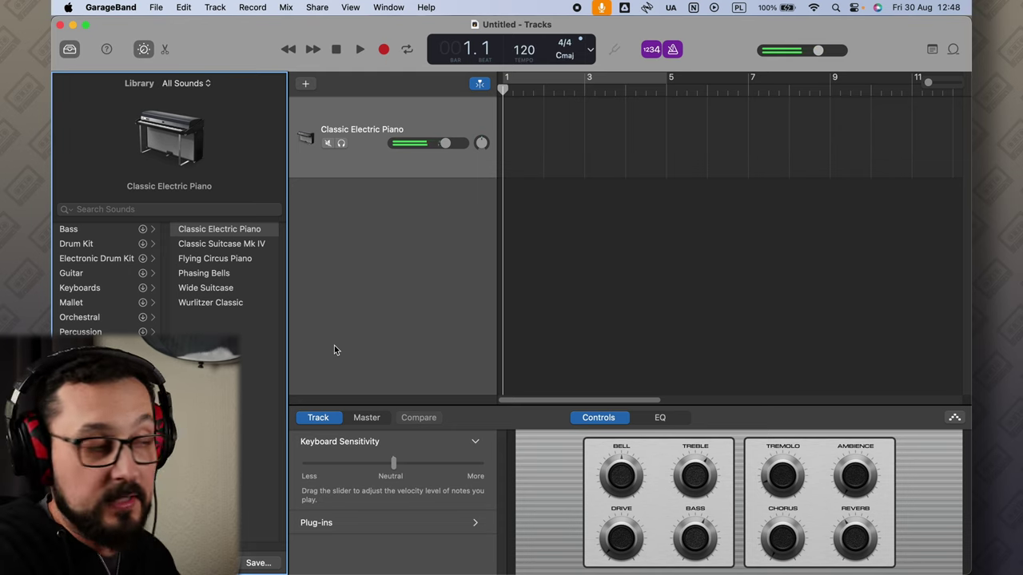
click(224, 259)
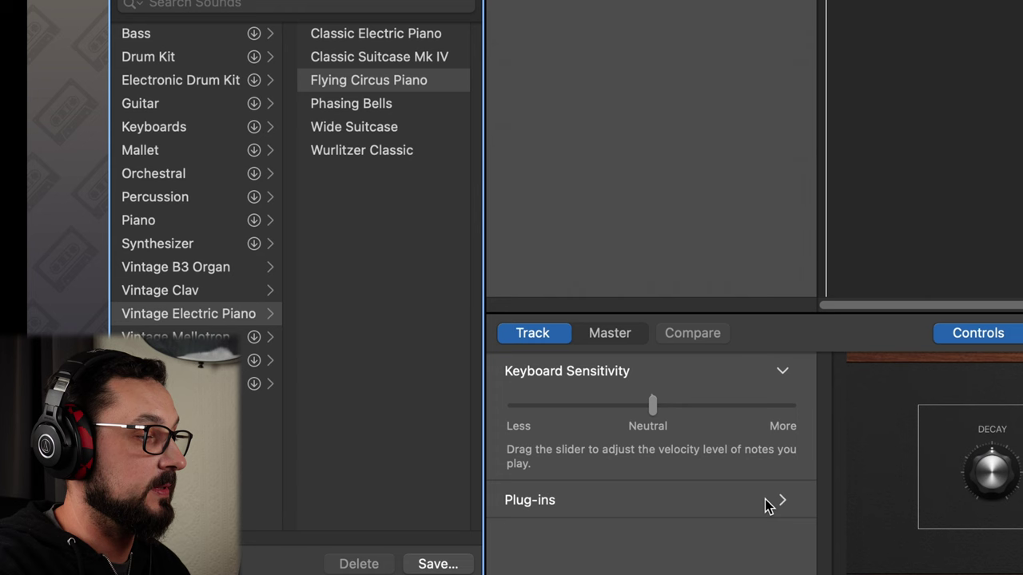
Step: Expand the track's plug-in list and remove the Tape Delay effect
click(767, 504)
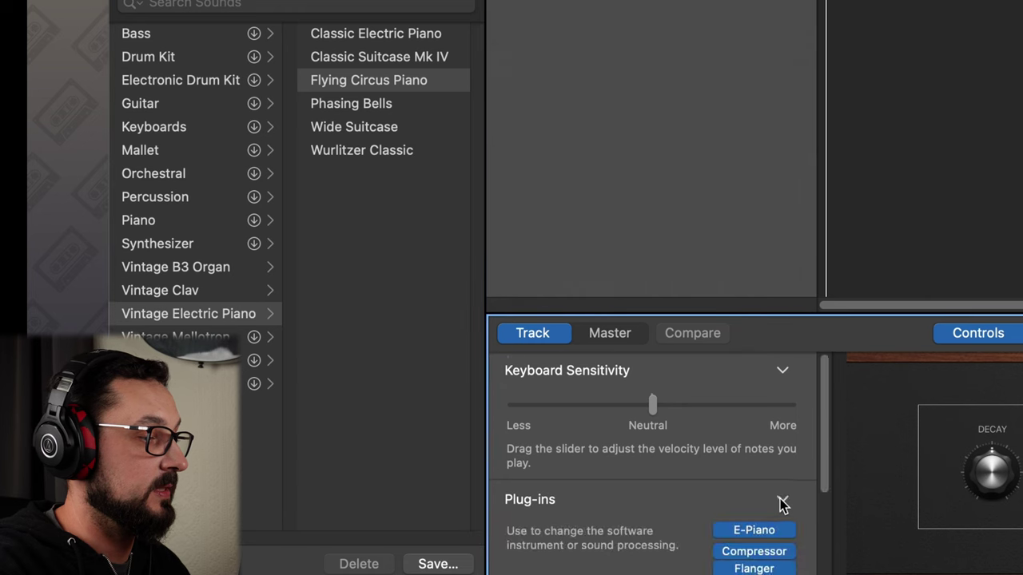
scroll(743, 456, down, 3)
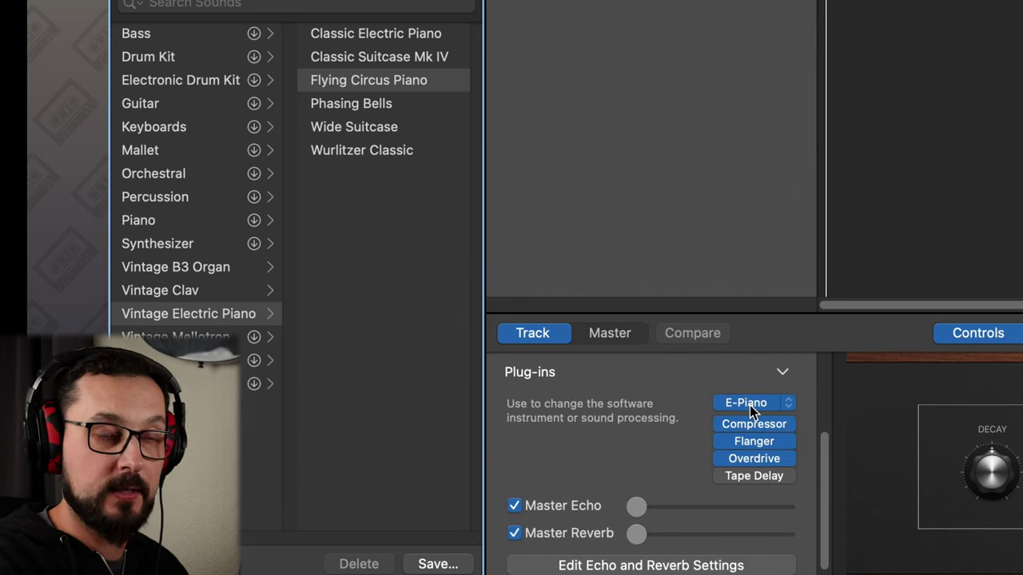
mouse_move(758, 462)
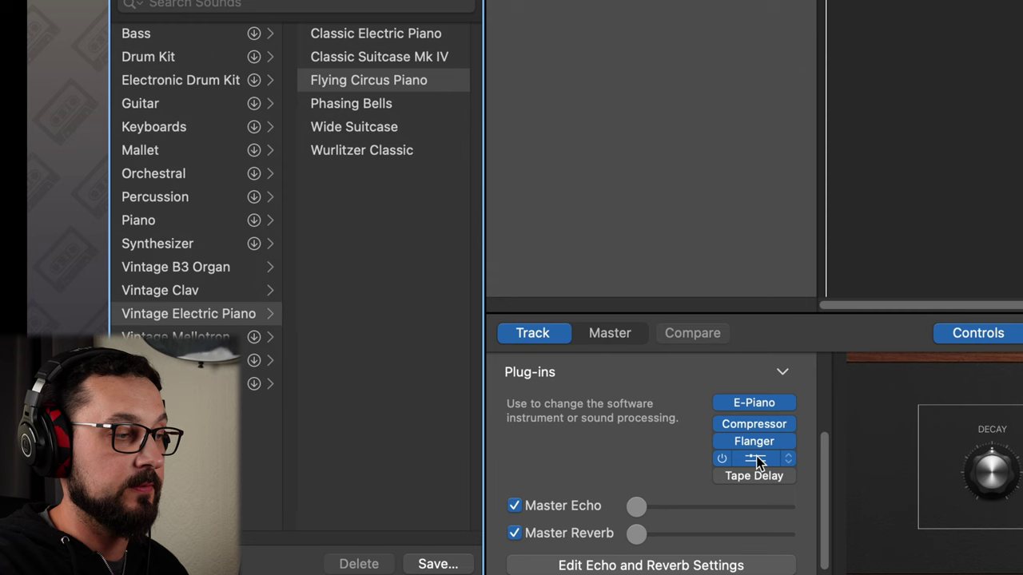
mouse_move(792, 480)
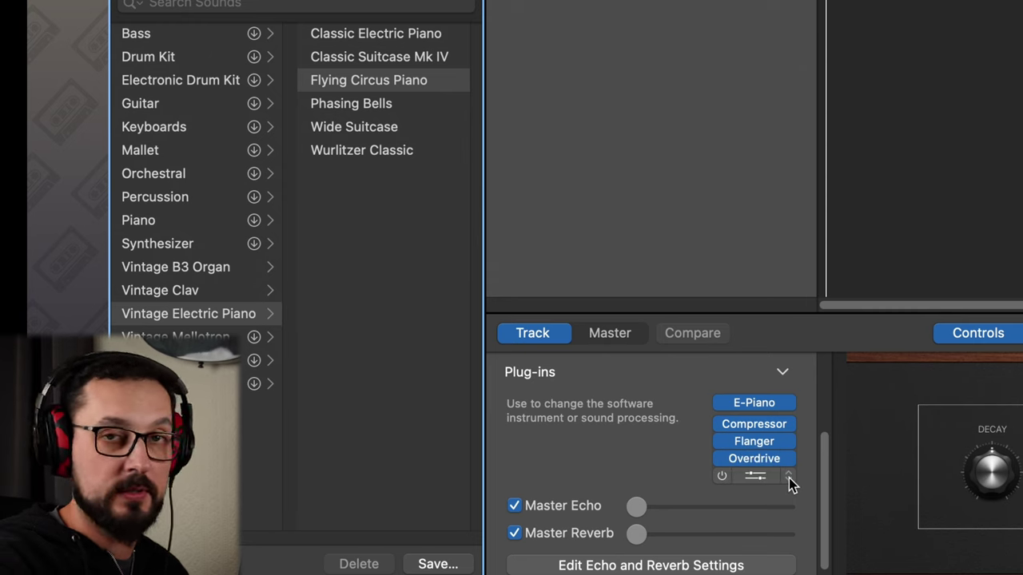
click(789, 478)
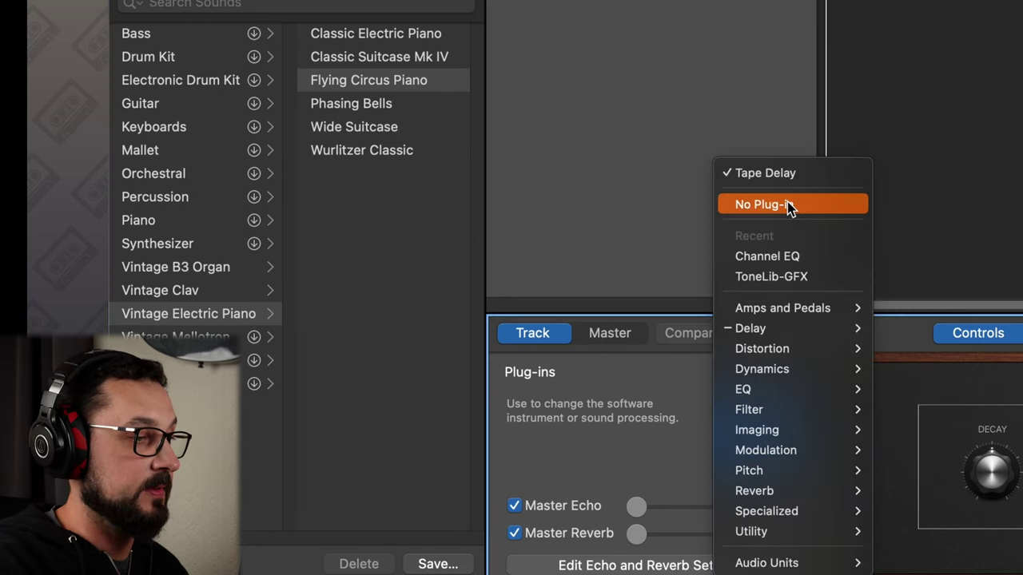
key(Escape)
Step: Set the Overdrive, Flanger and Compressor slots to No Plug-in, leaving only E-Piano
click(790, 458)
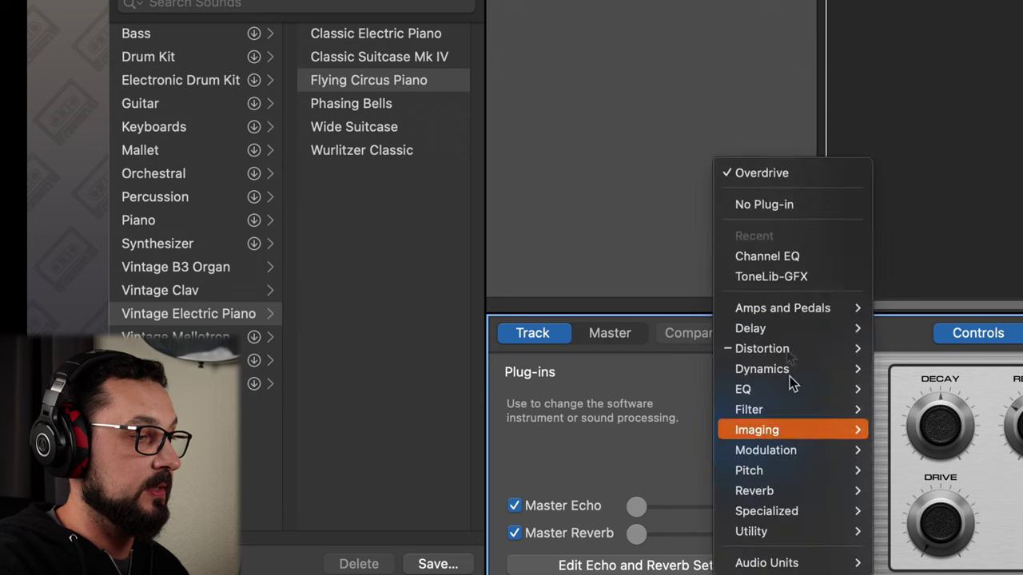
click(790, 215)
click(792, 440)
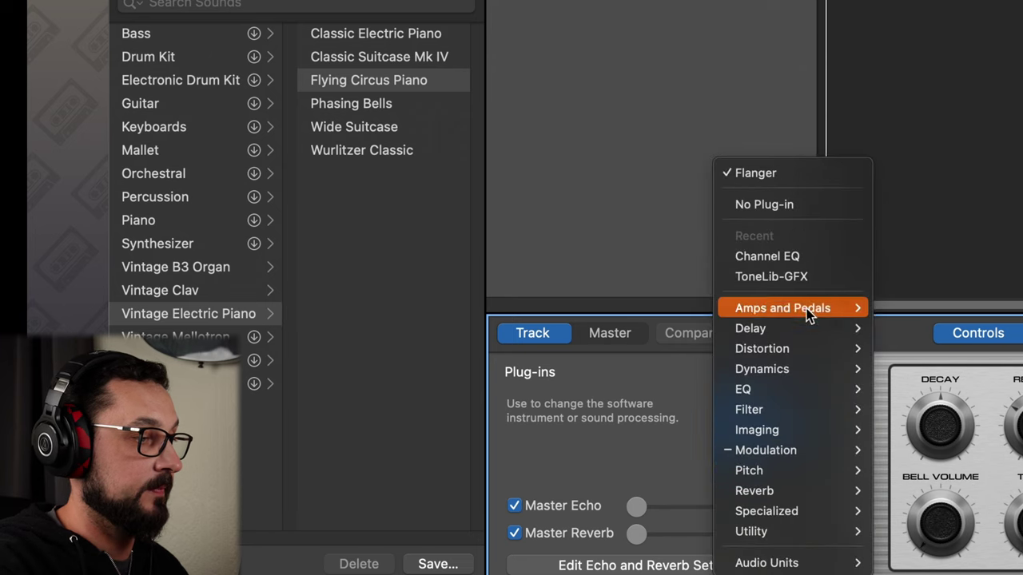
click(802, 206)
click(795, 427)
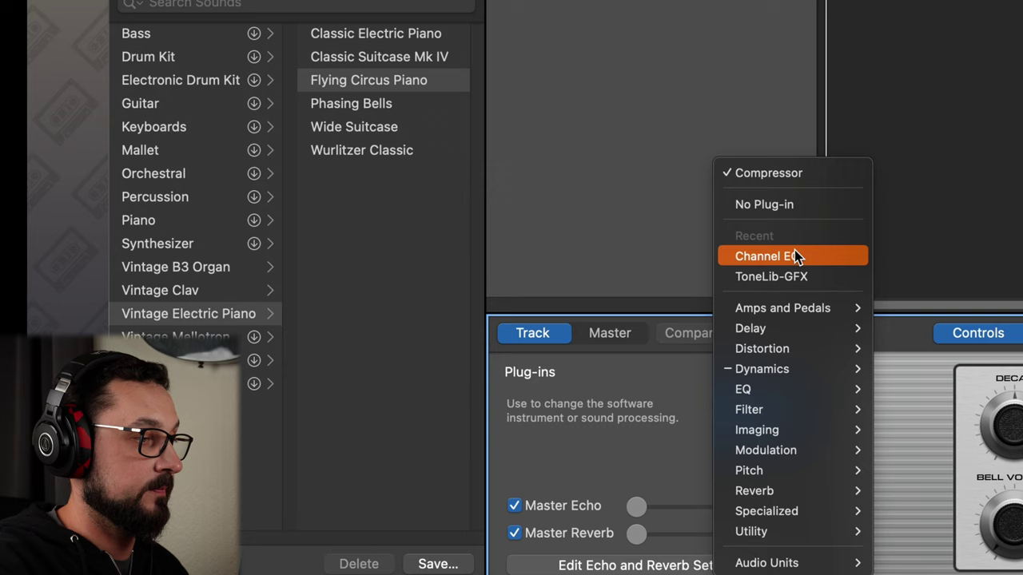
click(793, 206)
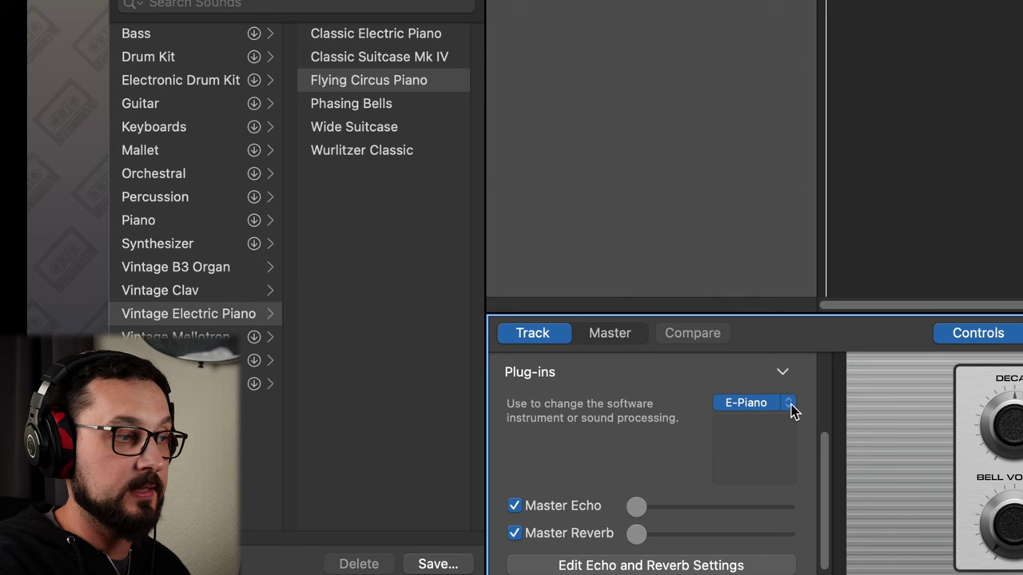
Step: Swap the E-Piano instrument for AU Instruments > Arturia > Analog Lab V (Stereo)
click(790, 411)
mouse_move(782, 430)
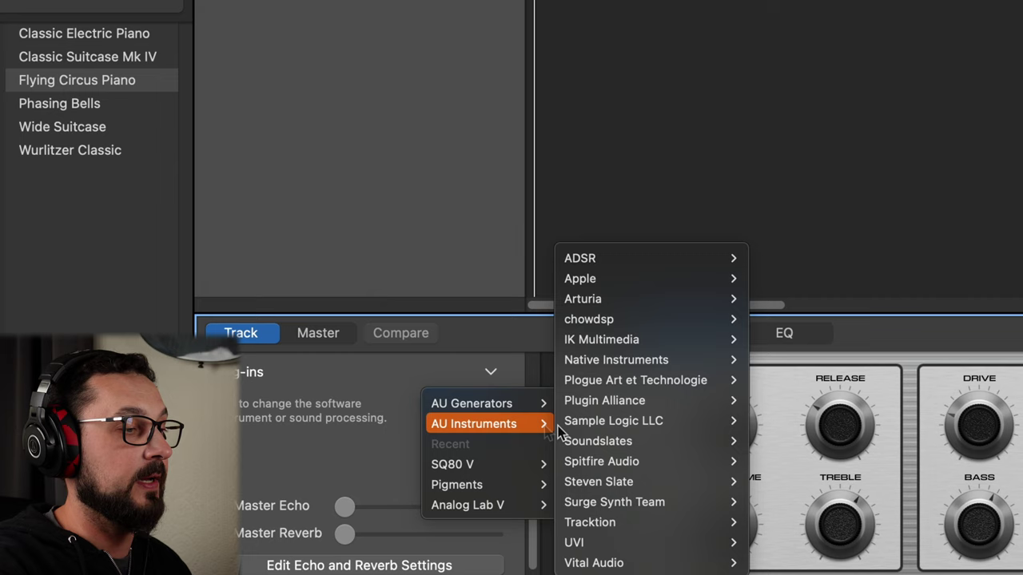
mouse_move(580, 302)
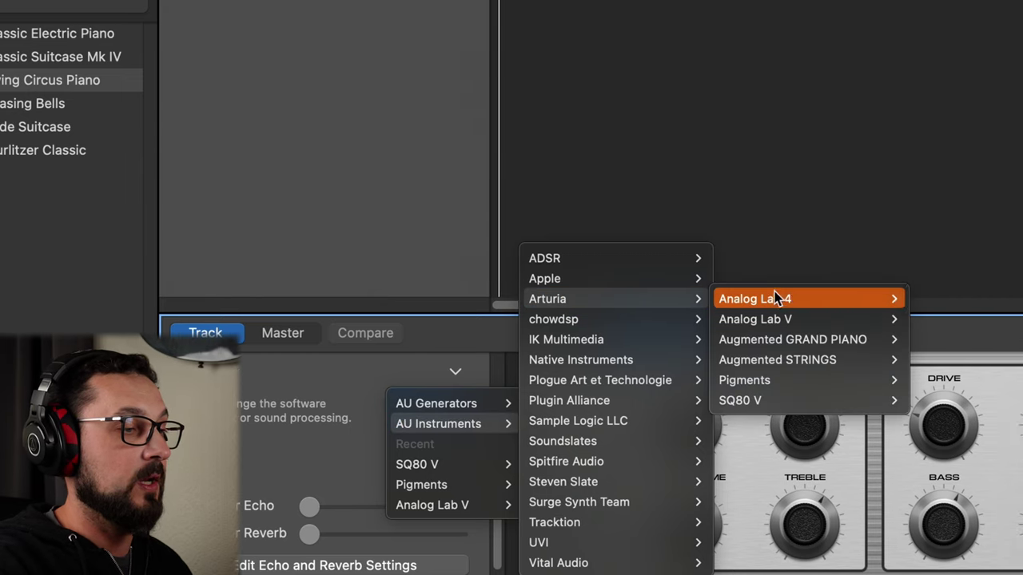
mouse_move(811, 306)
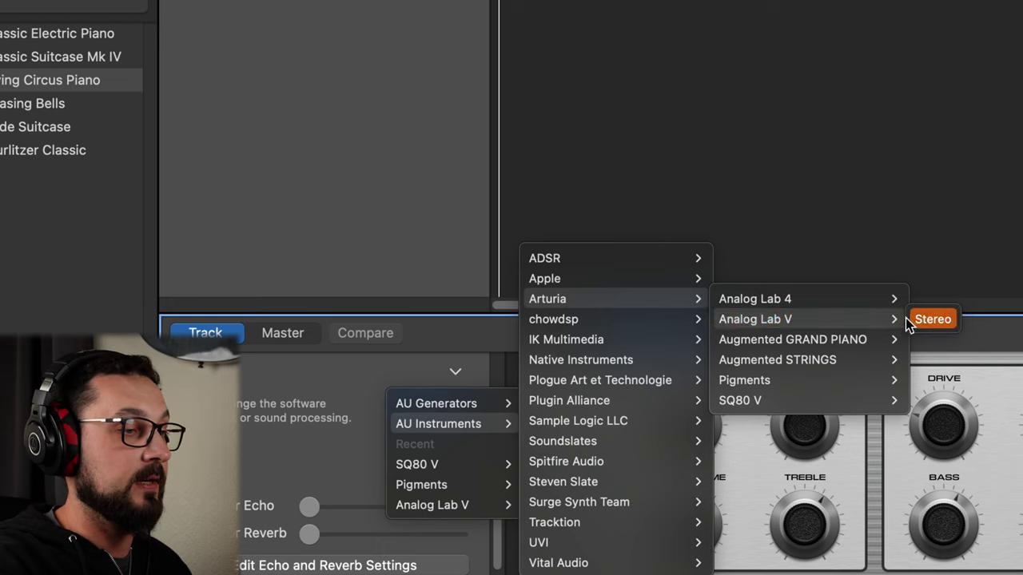
click(929, 320)
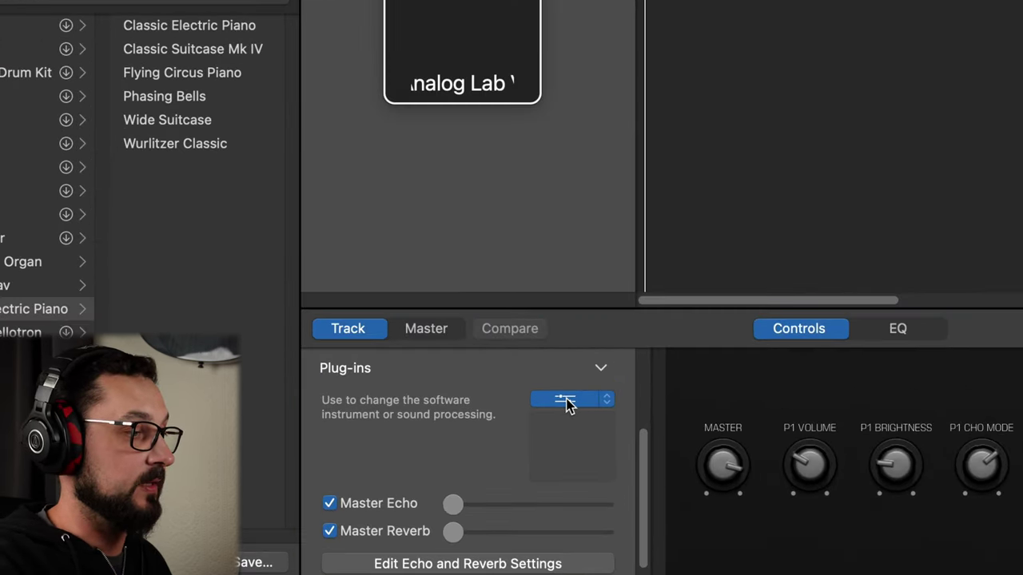
Step: Open the Analog Lab window, move it up, and load the Dancing Bass preset
click(566, 399)
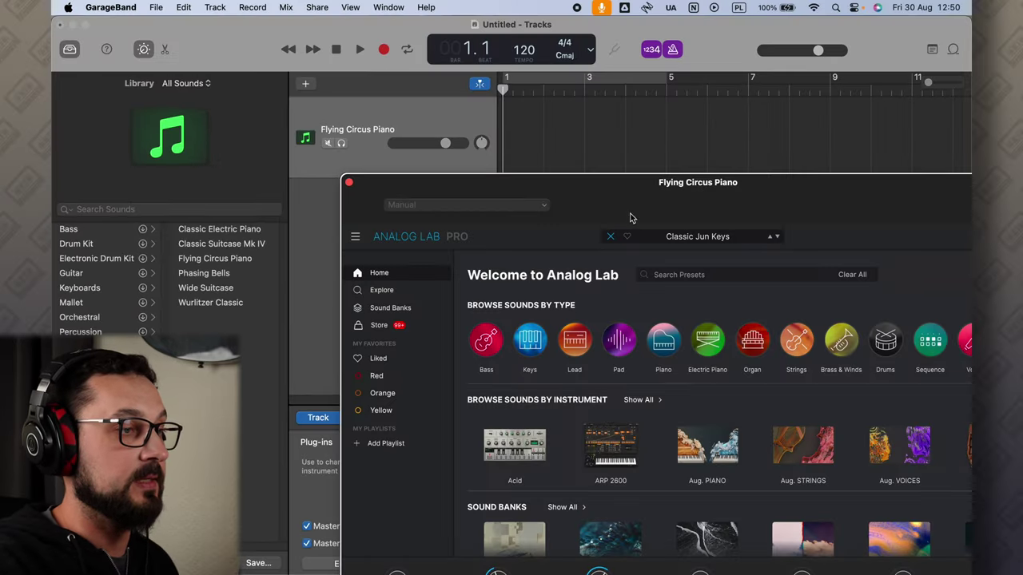
drag(643, 182, 448, 22)
click(487, 86)
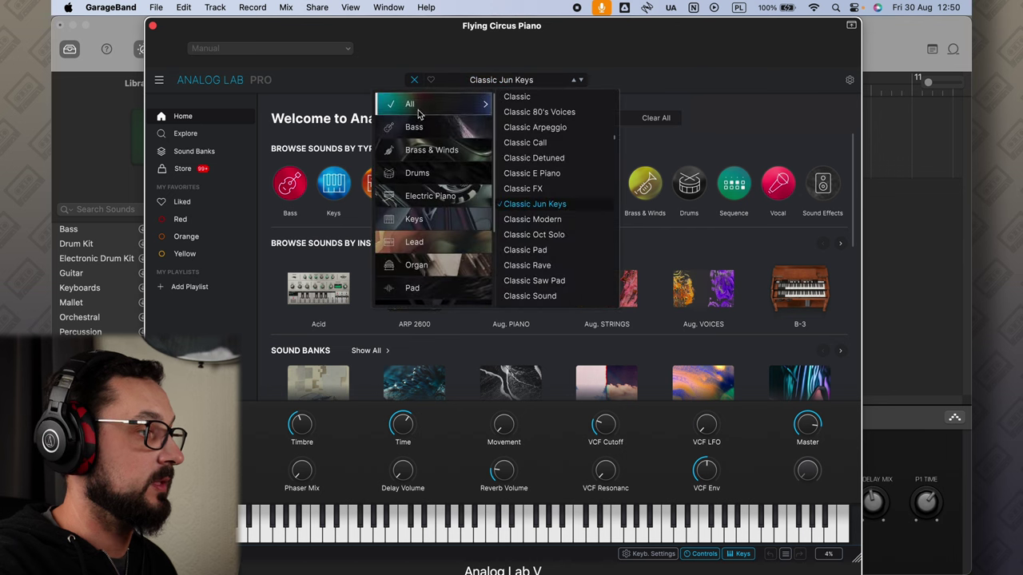
mouse_move(411, 126)
scroll(524, 261, down, 5)
scroll(527, 247, down, 4)
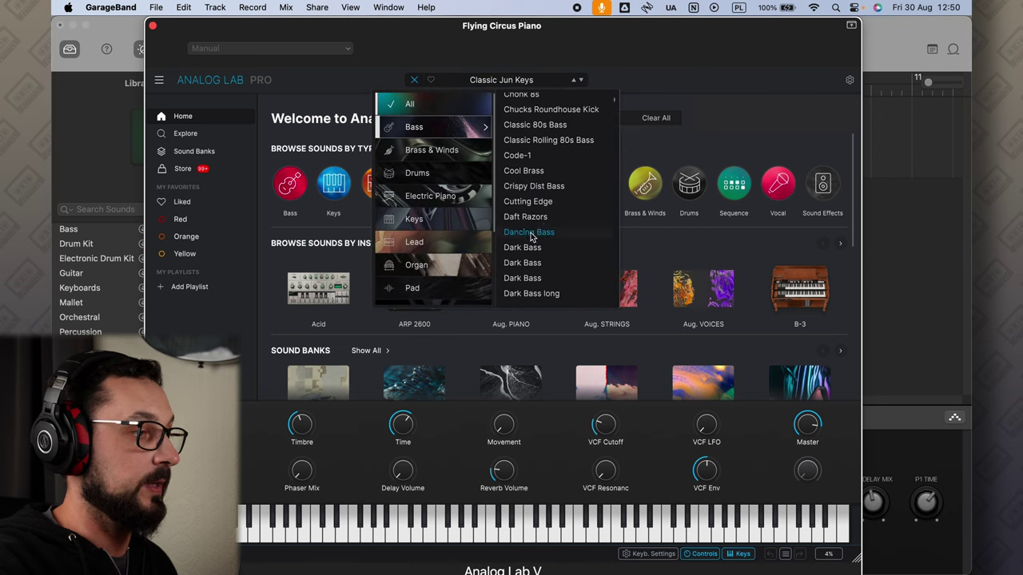
click(530, 233)
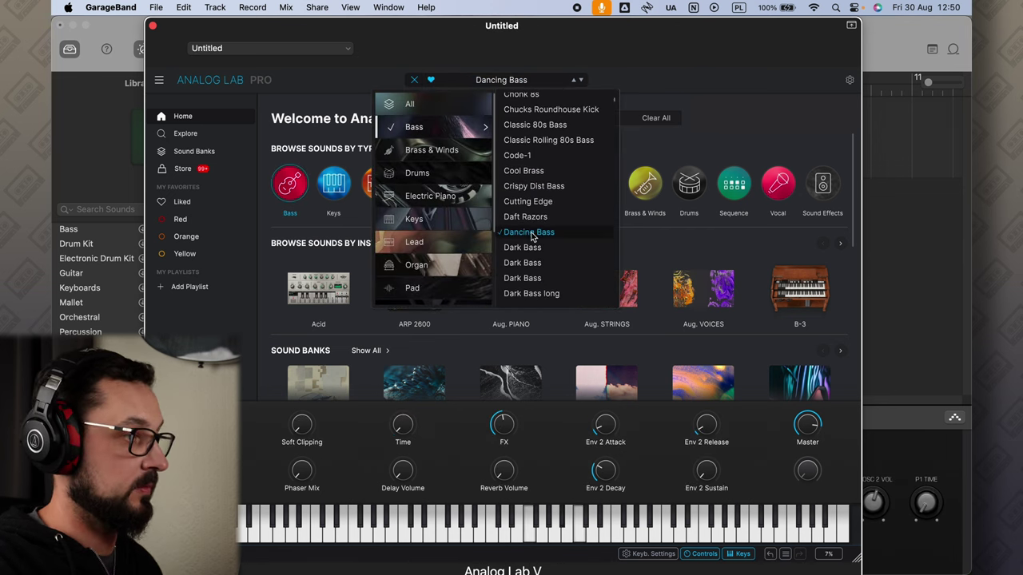
Step: Browse Bass presets, load Transilvania Night, and close the Analog Lab window
click(289, 187)
click(345, 220)
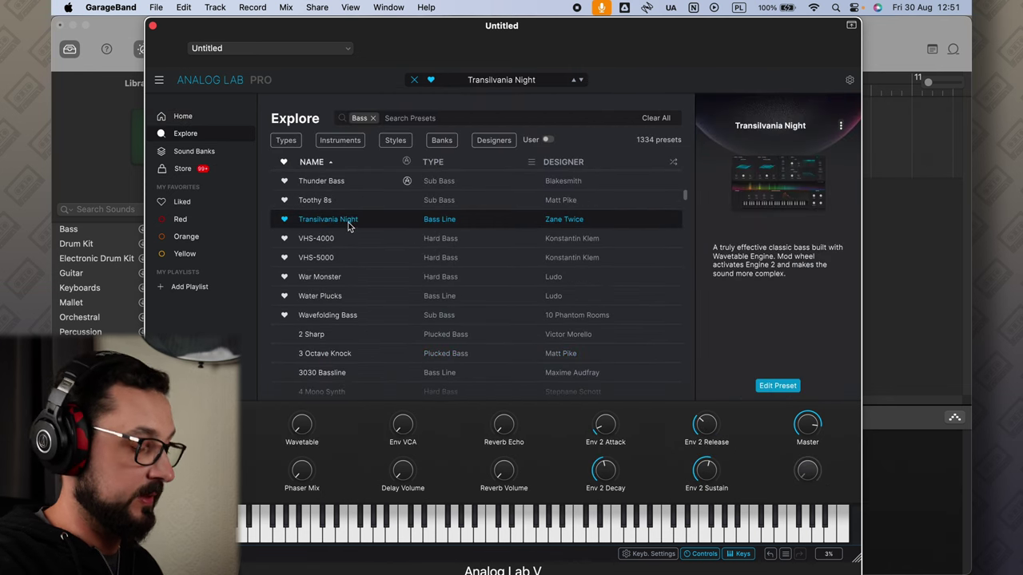
click(153, 28)
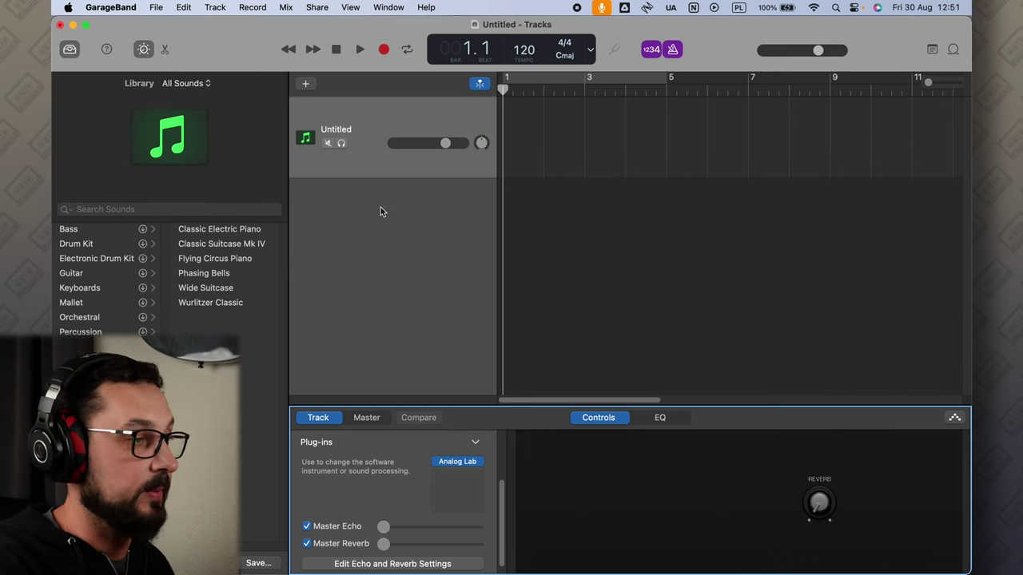
Step: Set up a new guitar/bass audio track using Input 2 as its source
click(308, 85)
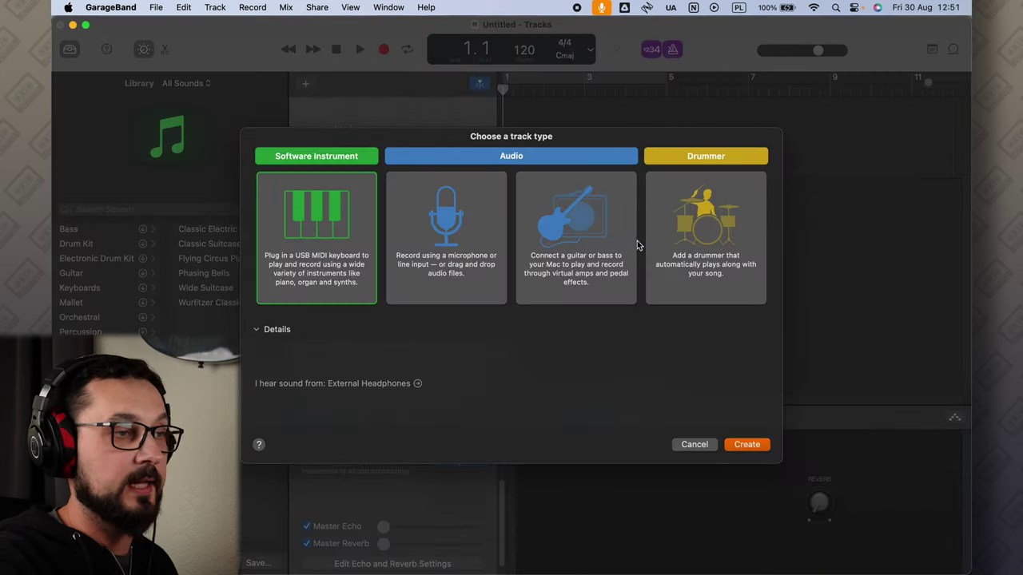
click(591, 233)
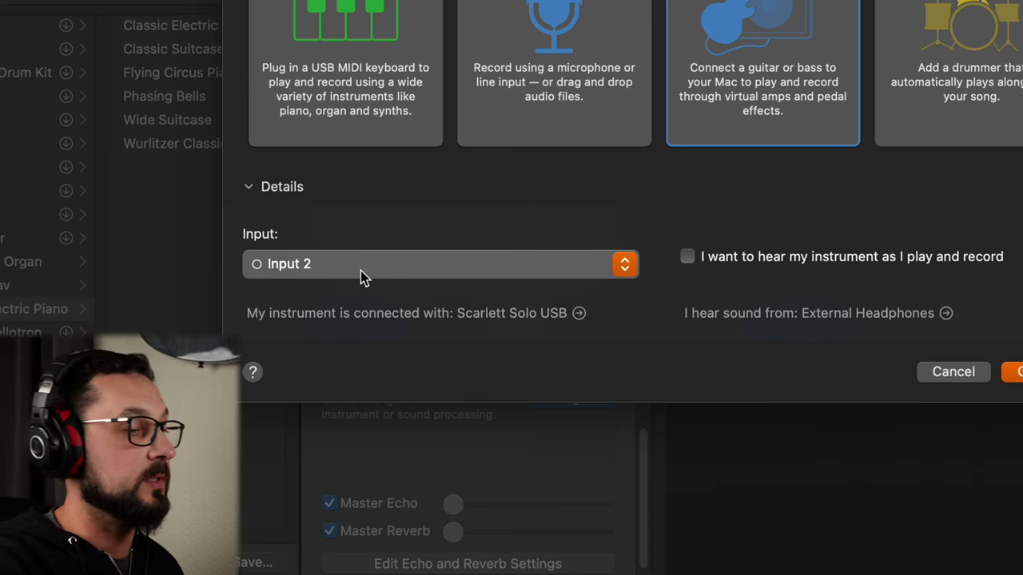
click(318, 274)
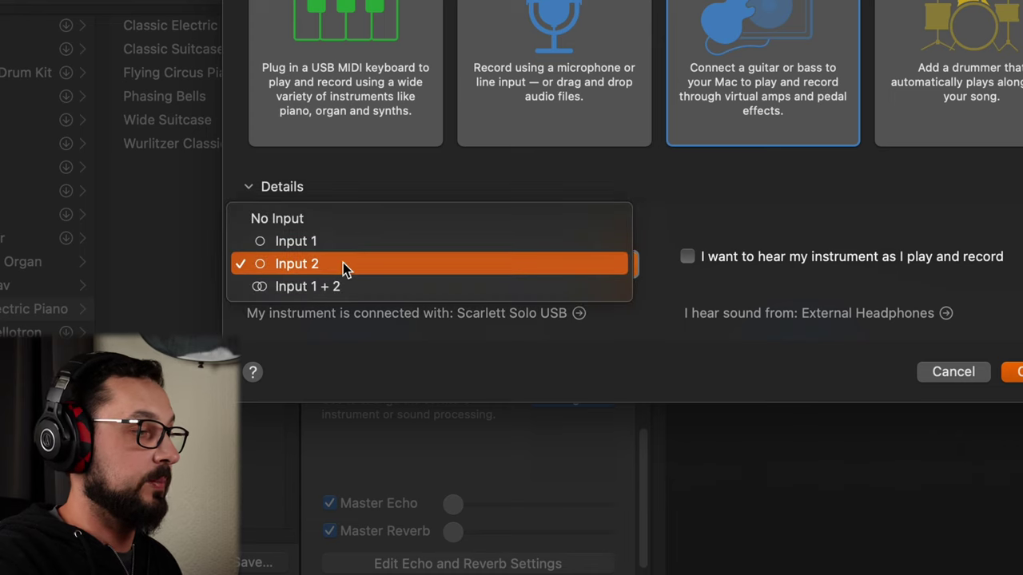
click(343, 263)
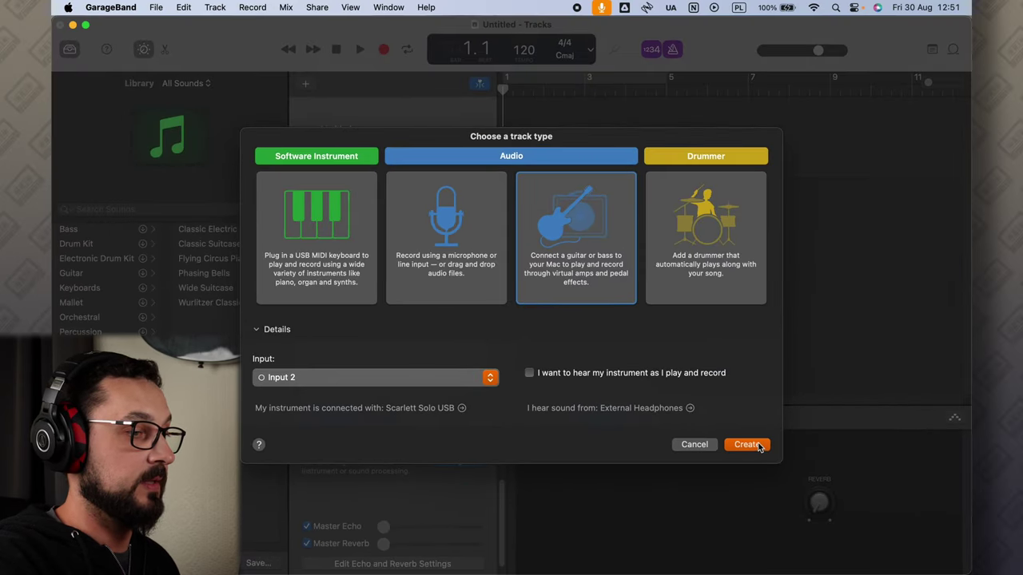
Step: Create the Guitar 1 track, enable input monitoring, and check tuning with the Tuner
click(758, 446)
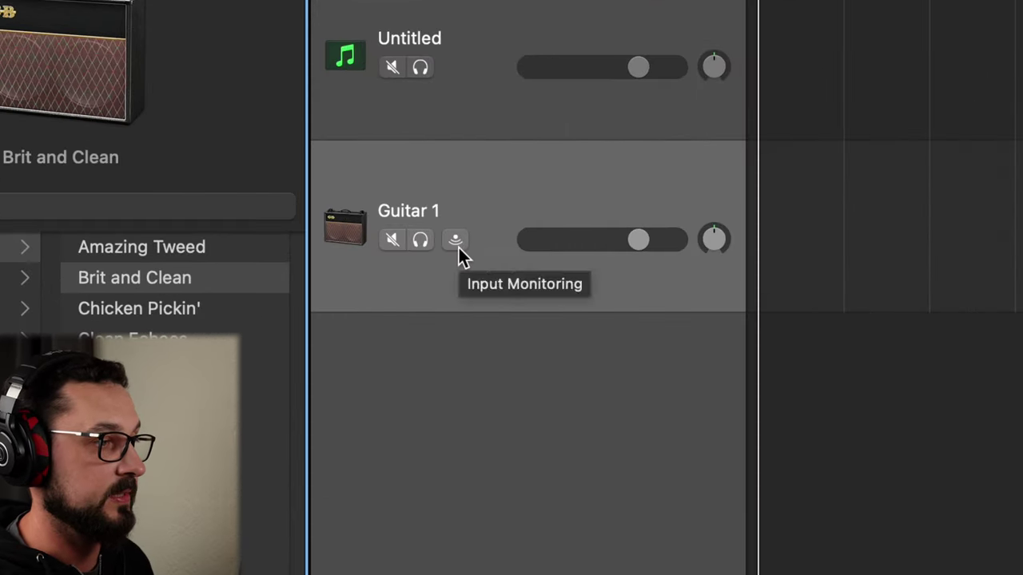
click(364, 229)
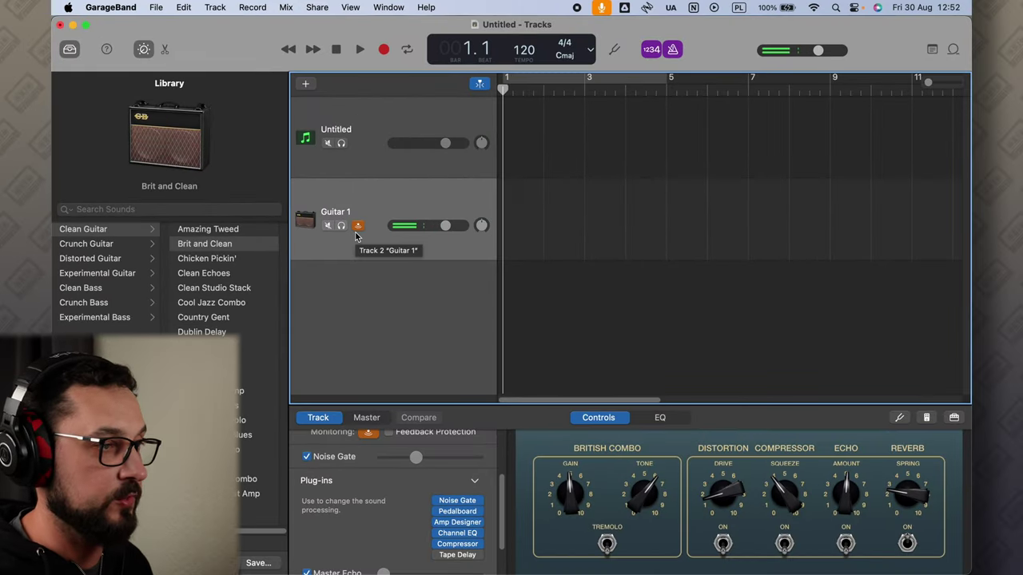
click(617, 51)
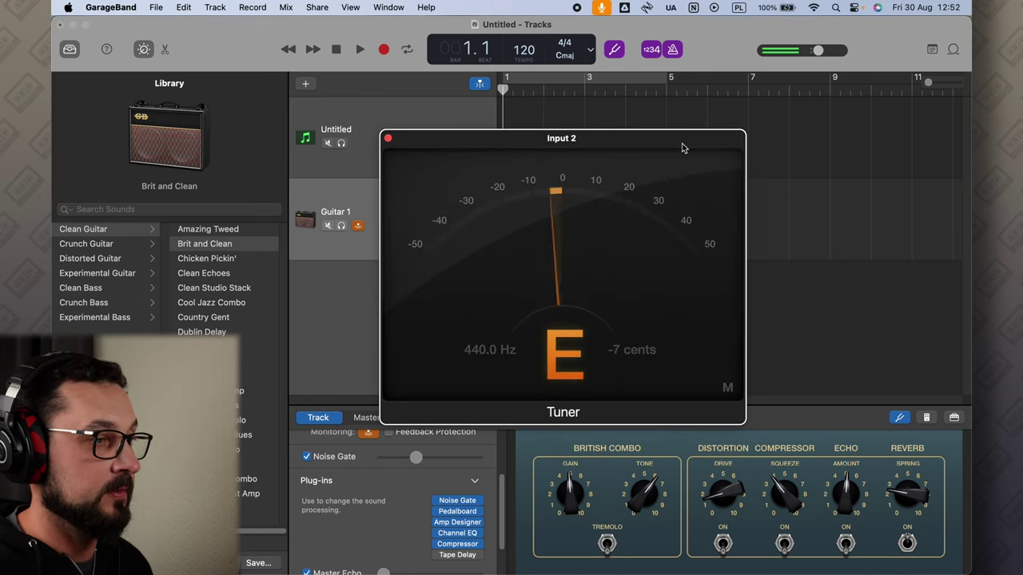
click(451, 336)
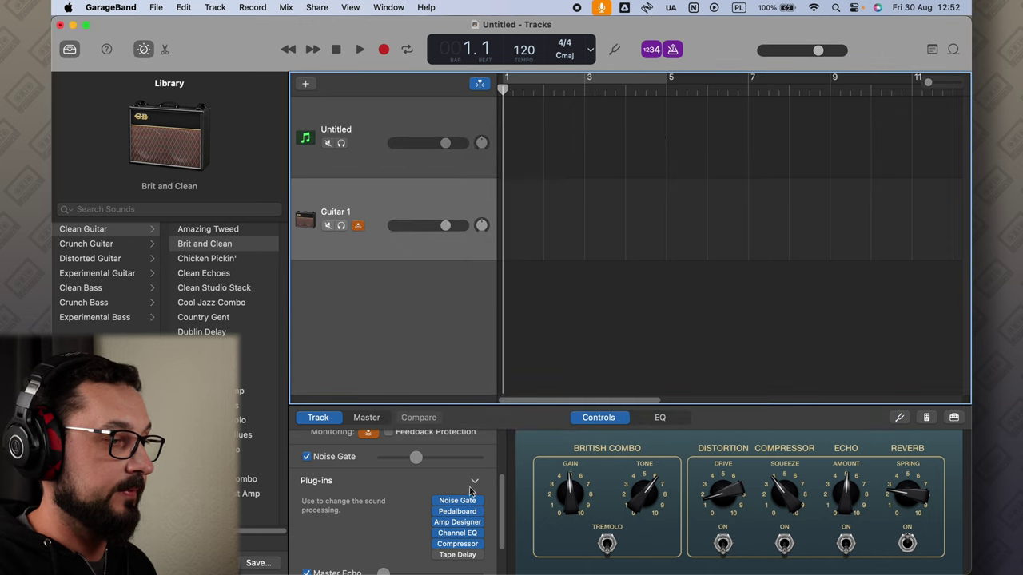
Step: Expand the guitar track's plug-ins and bypass Pedalboard, Amp Designer and Compressor
scroll(472, 489, up, 5)
scroll(471, 488, down, 4)
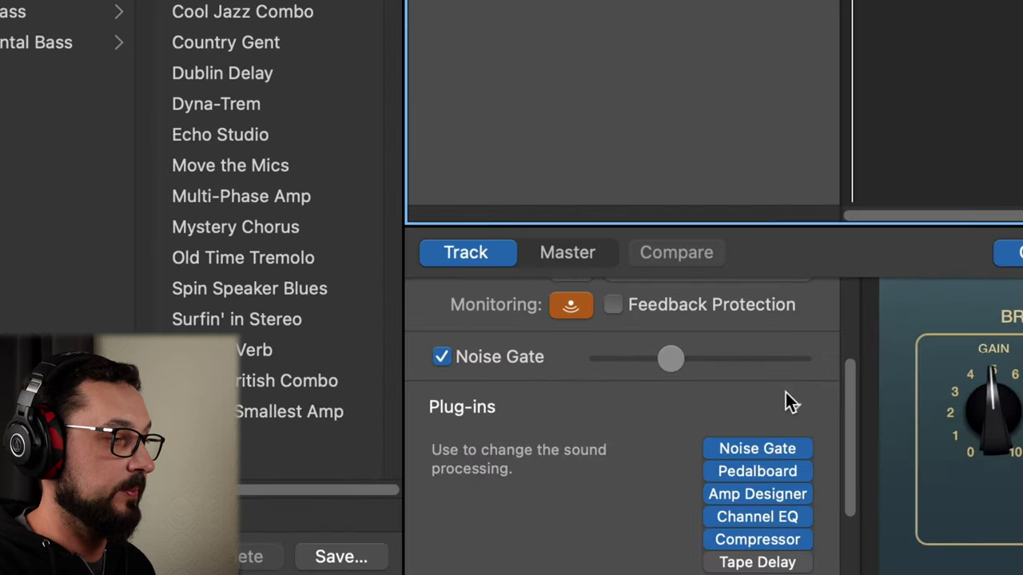
click(793, 407)
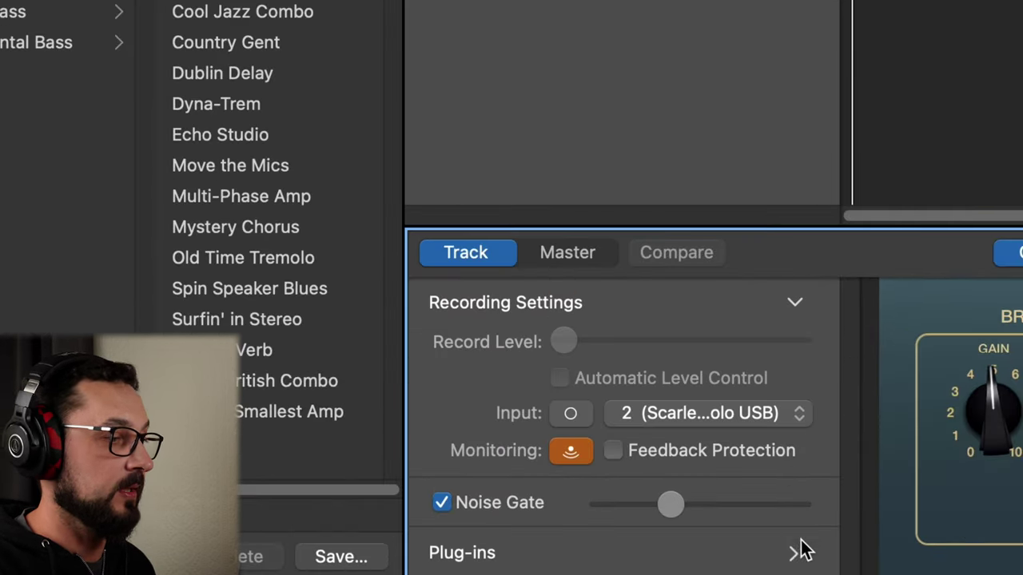
click(795, 551)
scroll(805, 476, down, 5)
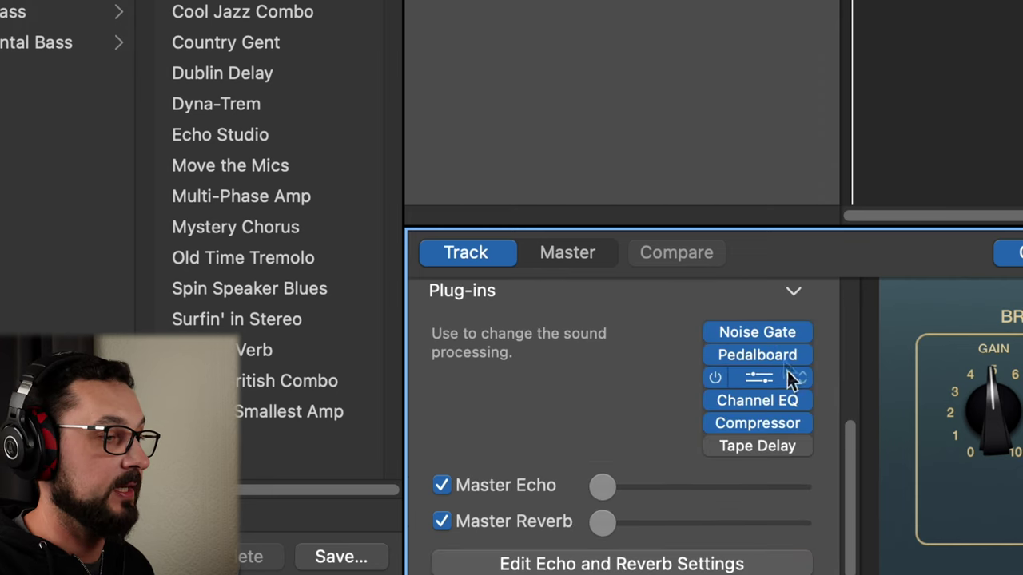
mouse_move(783, 370)
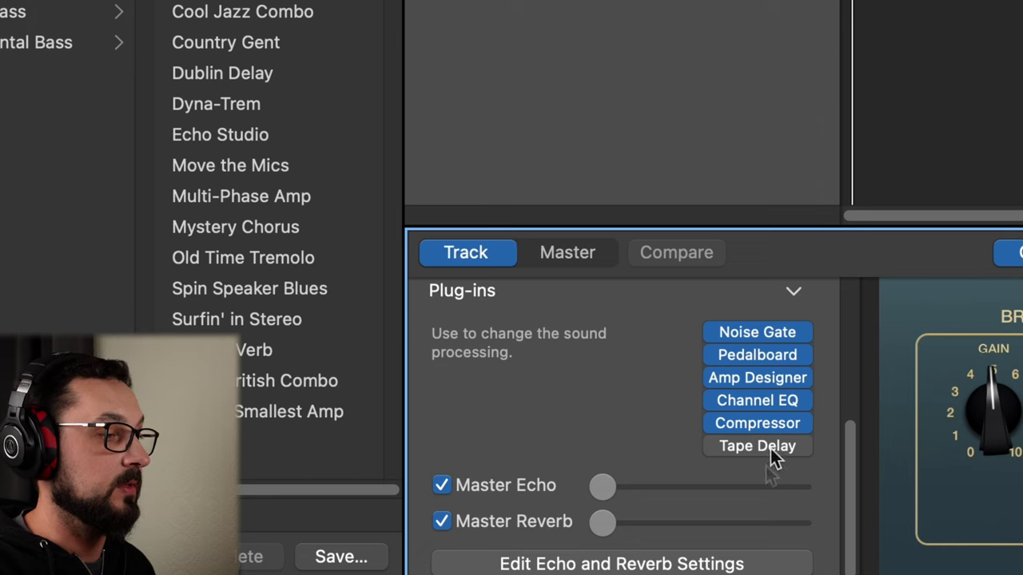
click(714, 354)
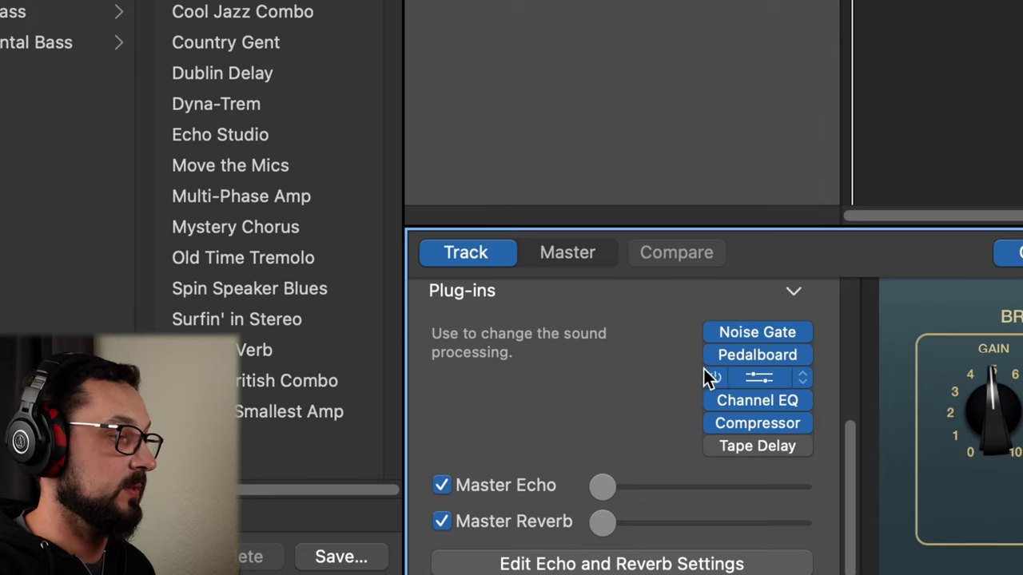
click(714, 379)
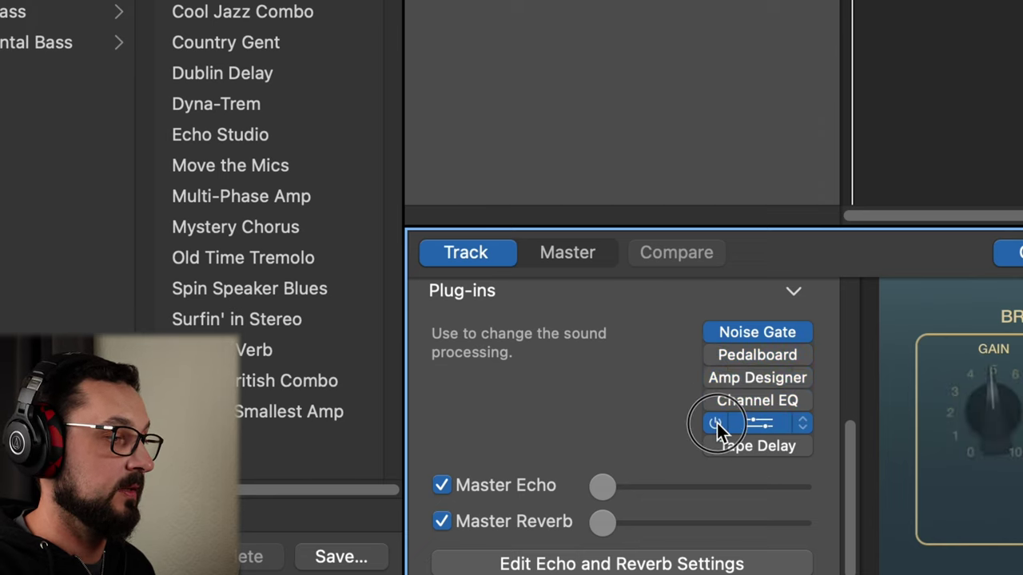
click(717, 422)
Step: Set Tape Delay, Compressor and the remaining slots to No Plug-in, emptying the chain
click(802, 446)
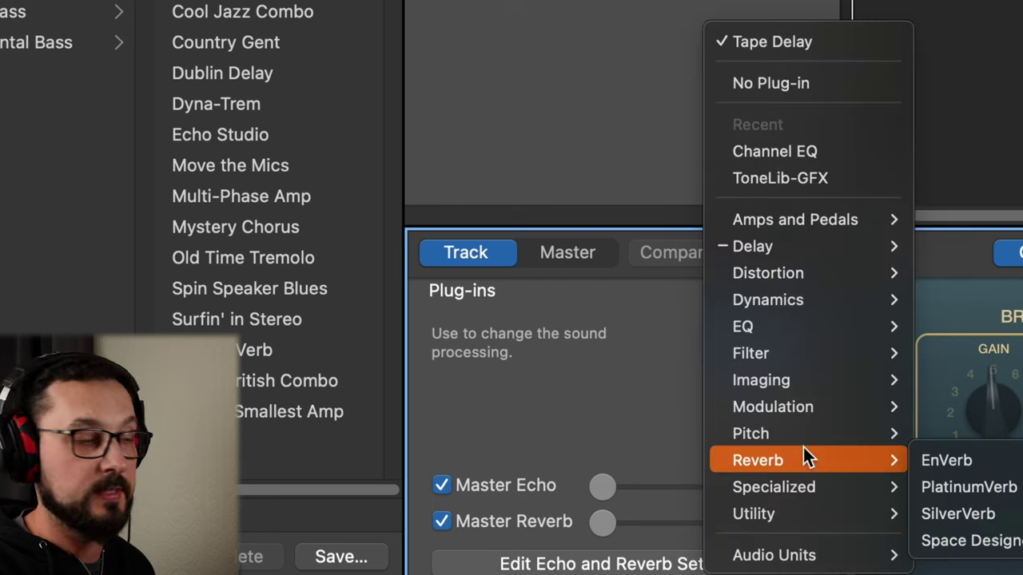
click(792, 88)
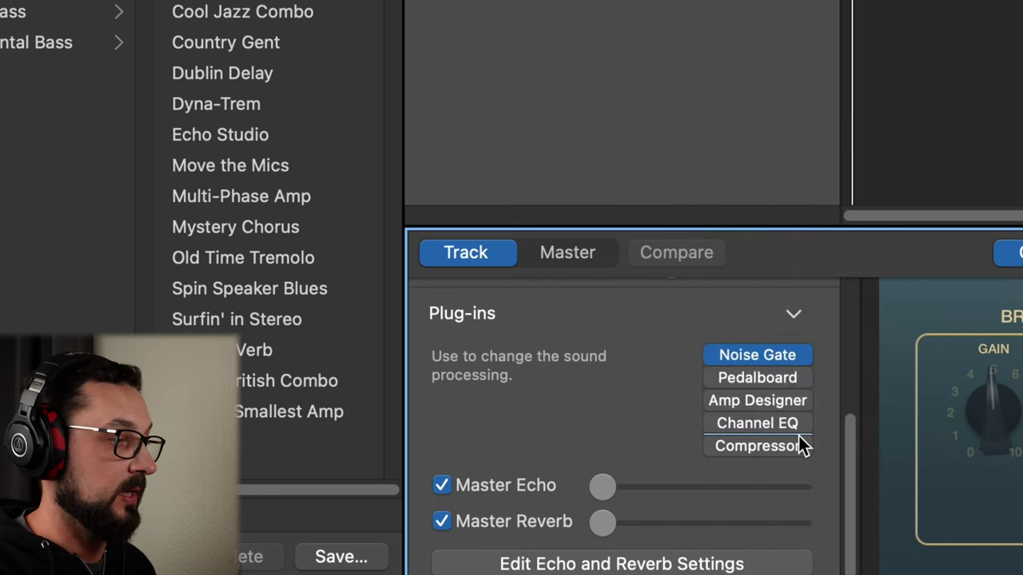
click(801, 446)
click(806, 80)
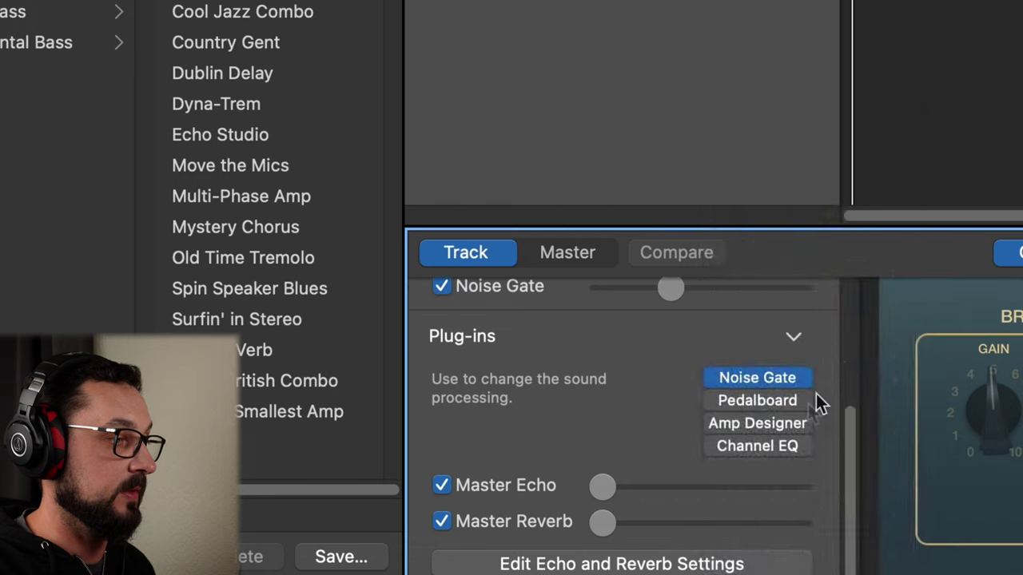
click(803, 378)
click(792, 91)
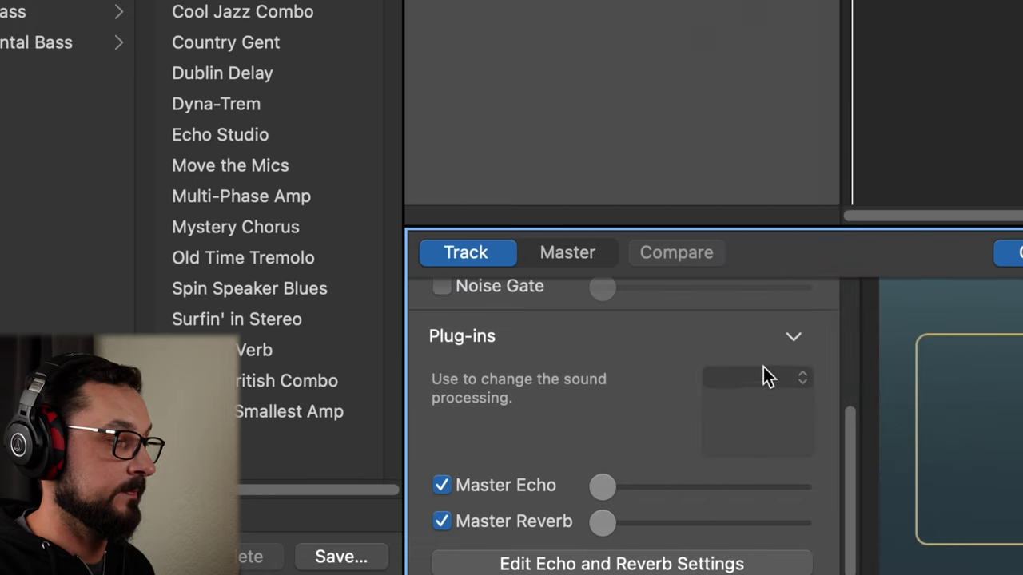
Step: Load Audio Units > Native Instruments > Guitar Rig 7 FX into the empty slot and open it
click(801, 382)
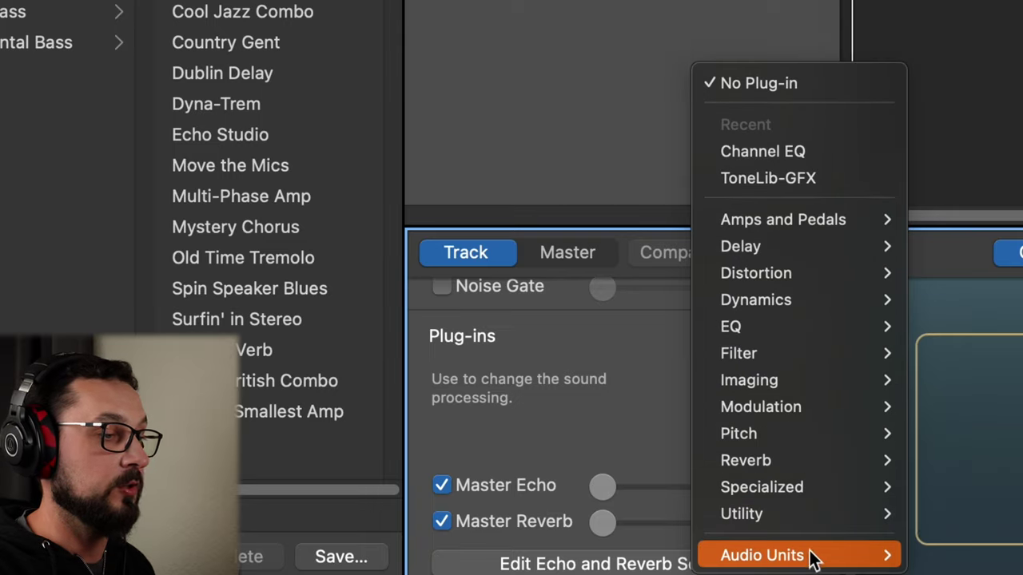
mouse_move(810, 557)
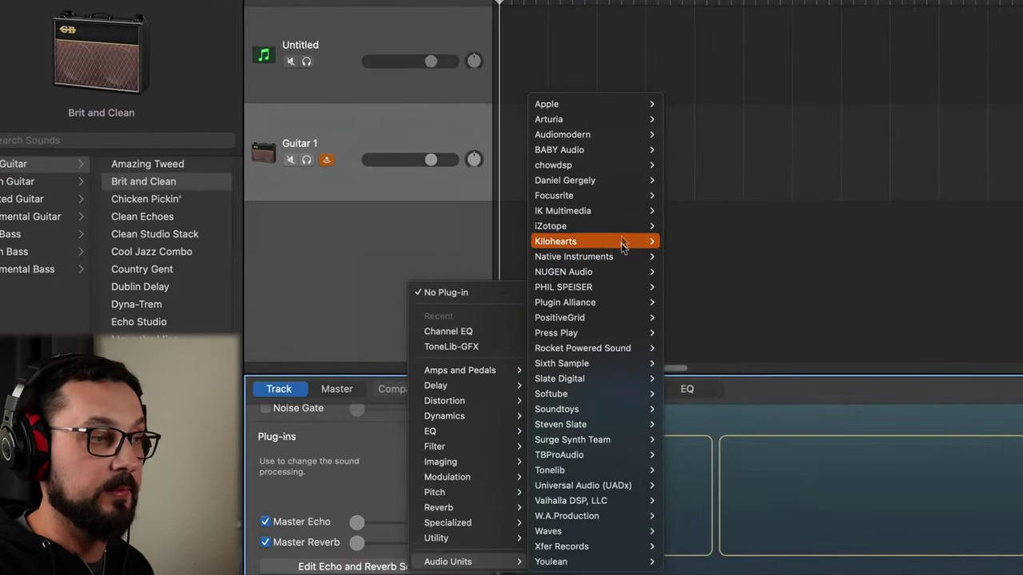
mouse_move(608, 272)
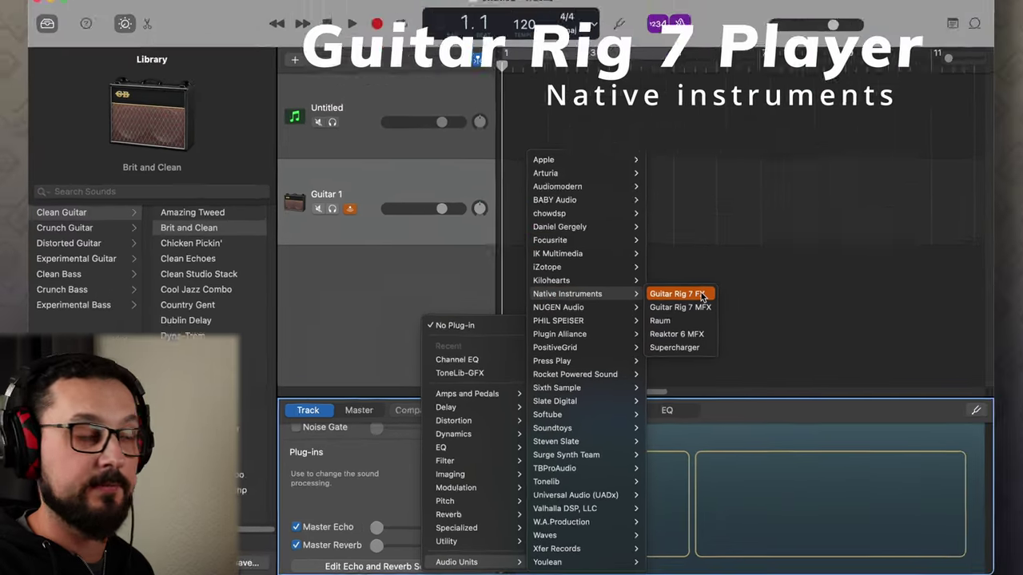
click(700, 295)
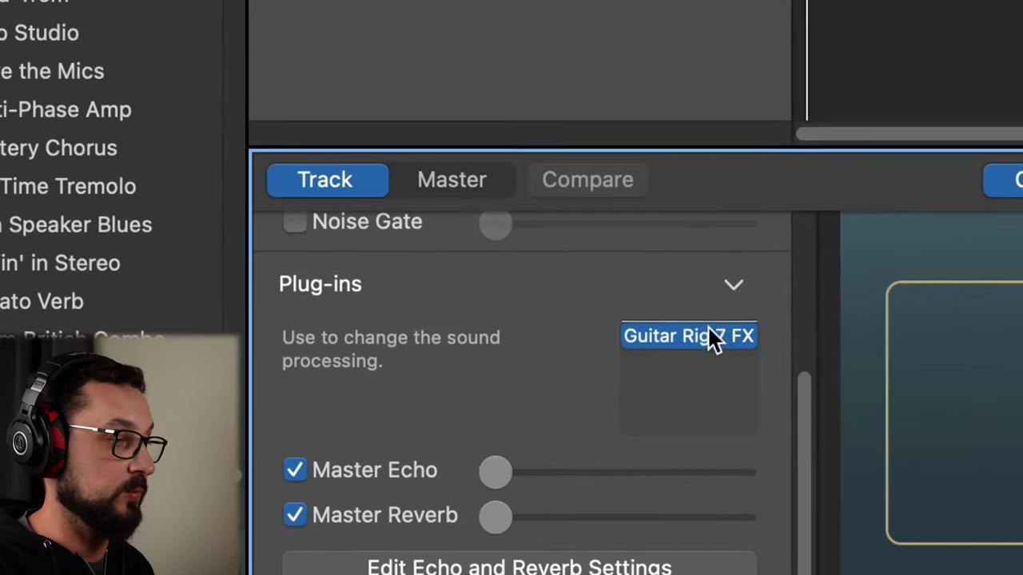
mouse_move(466, 477)
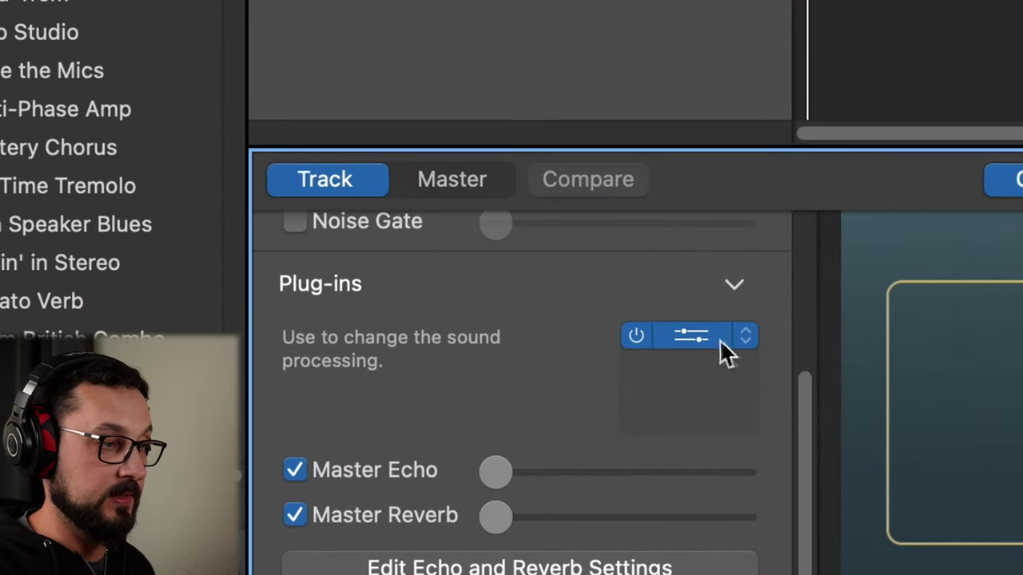
click(718, 342)
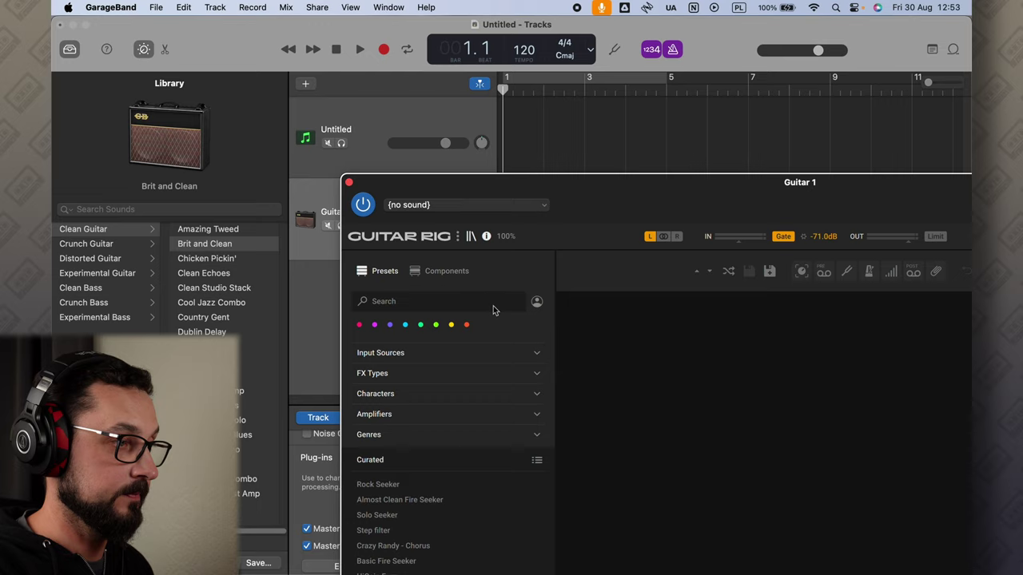
Step: Filter presets to Guitar input sources and audition HiGain Fuzz, Alternative Crunch, then Dirty Metal
drag(759, 185, 472, 6)
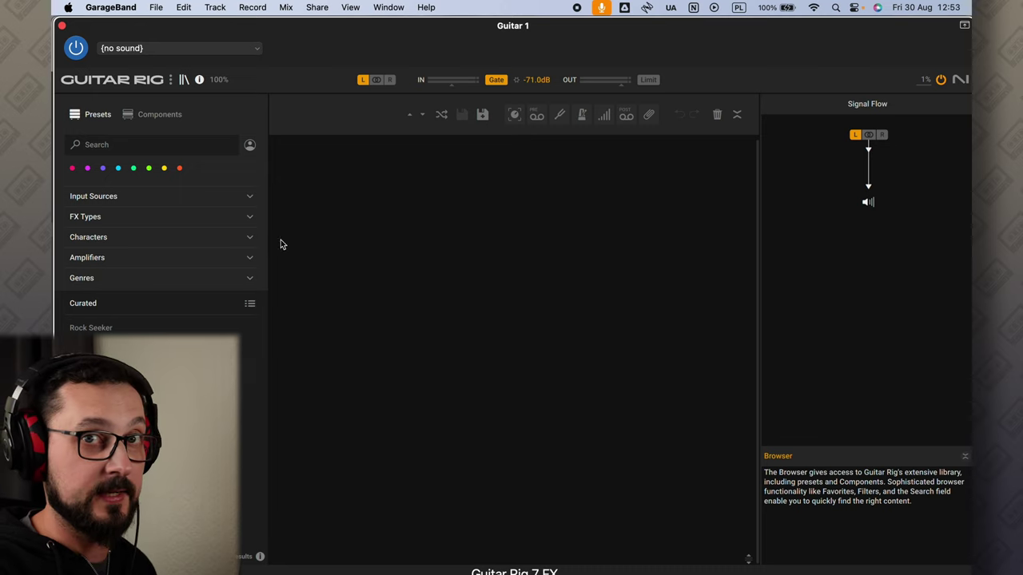
click(112, 197)
click(116, 215)
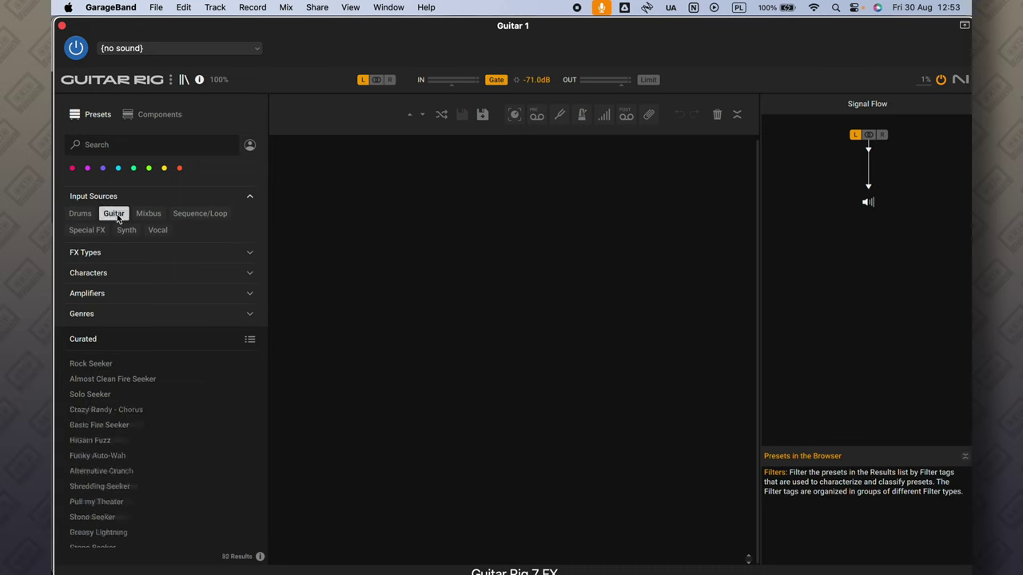
click(119, 443)
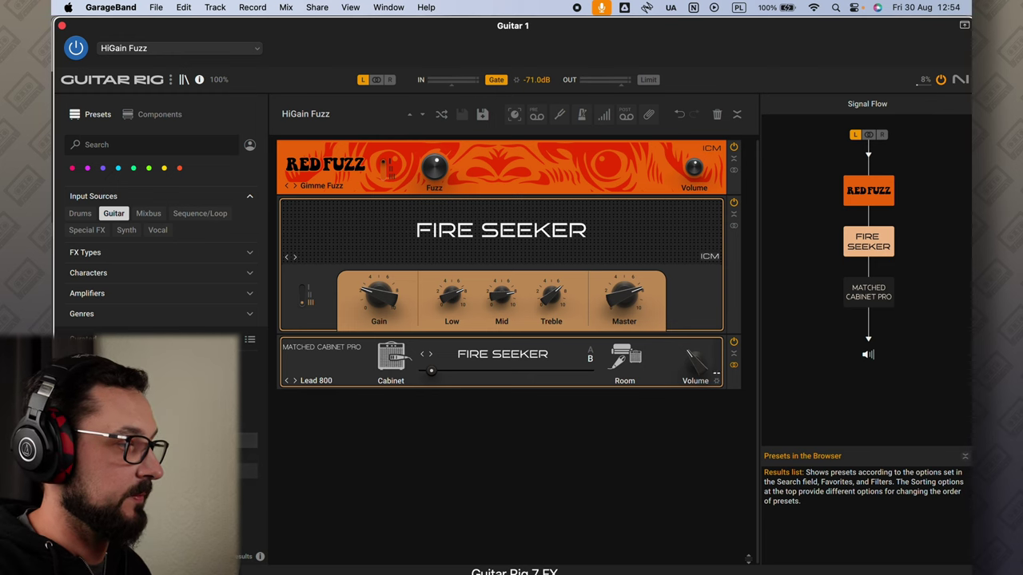
click(152, 470)
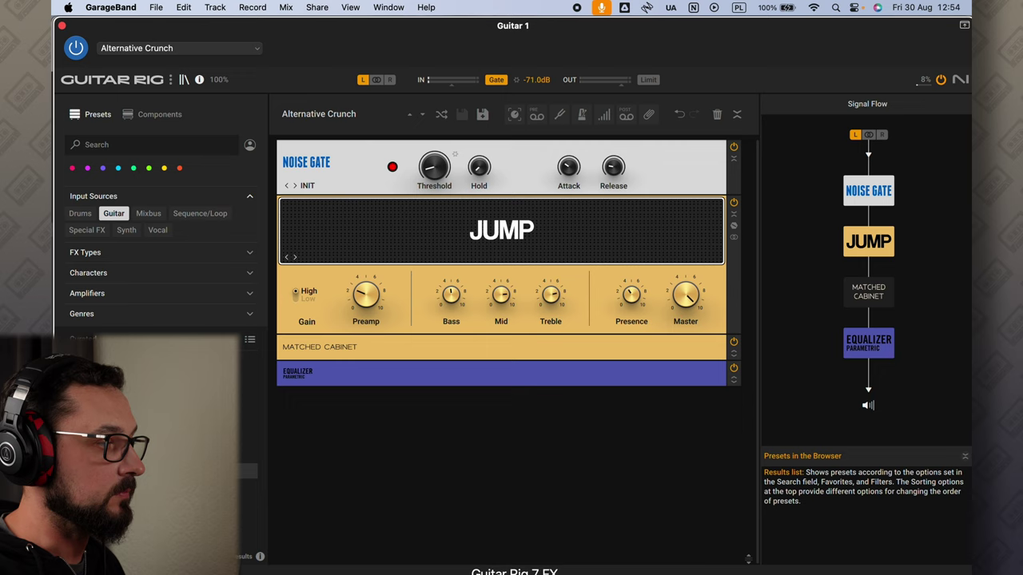
click(152, 439)
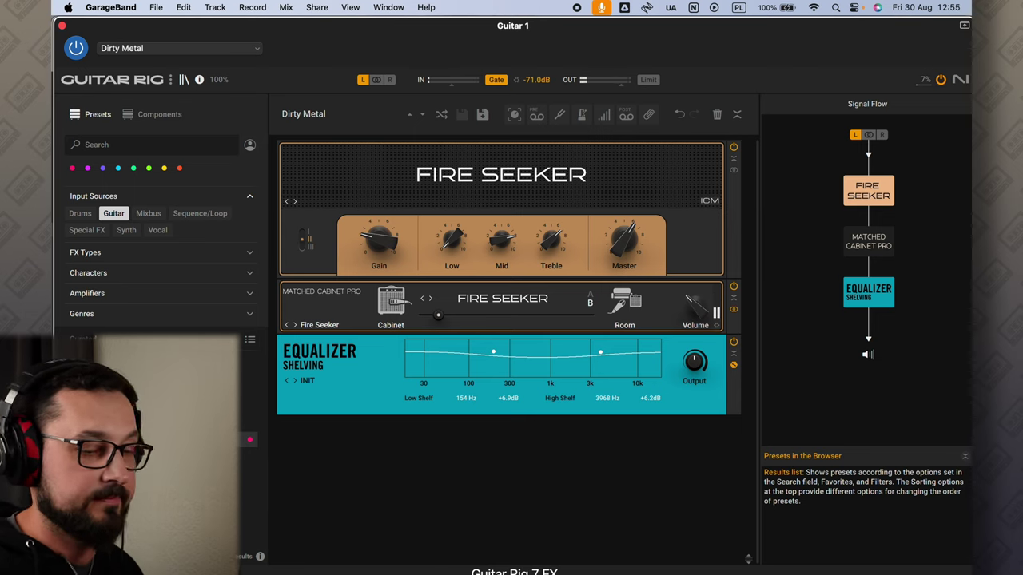
Step: Close the Guitar Rig window and remove Guitar Rig 7 FX from the slot
key(super+w)
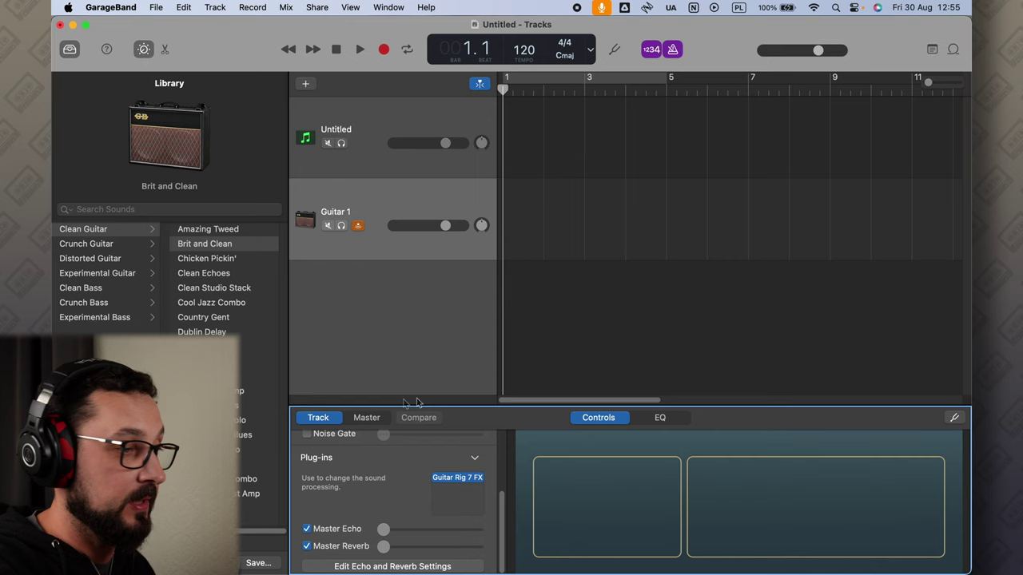
click(474, 478)
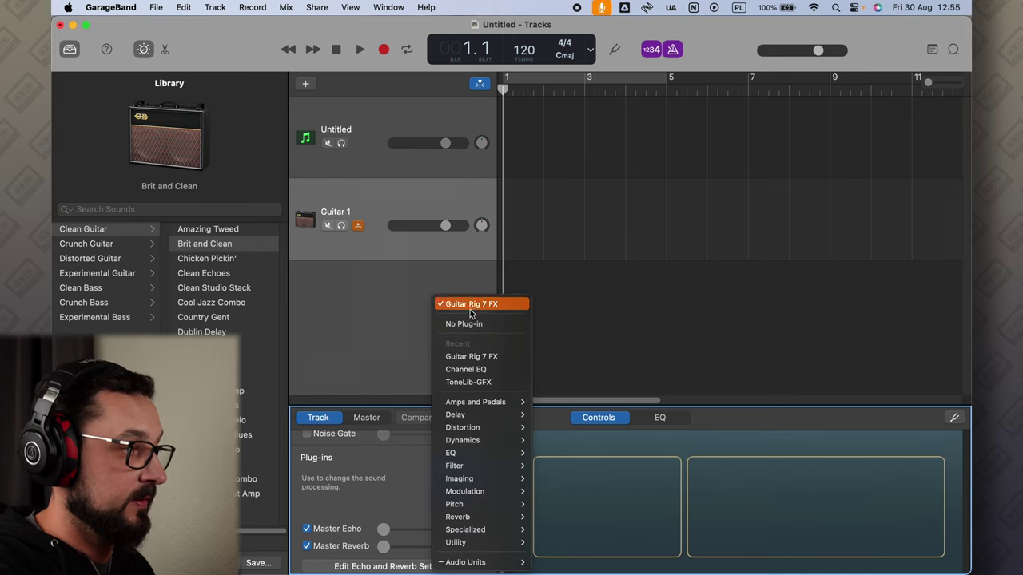
click(471, 325)
Step: Load Audio Units > Tonelib > Tonelib-GFX into the empty slot and open its window
click(473, 482)
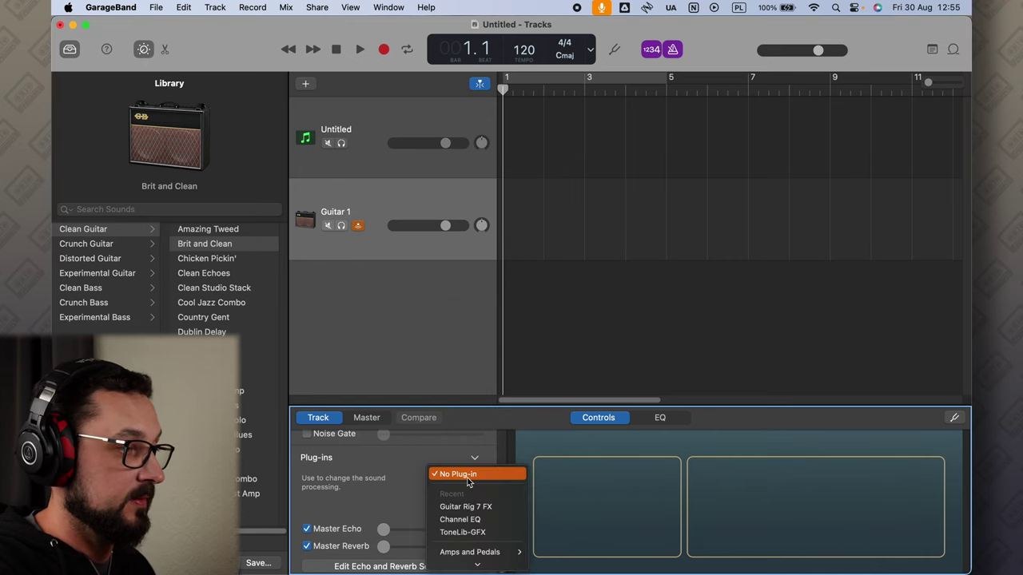
mouse_move(481, 568)
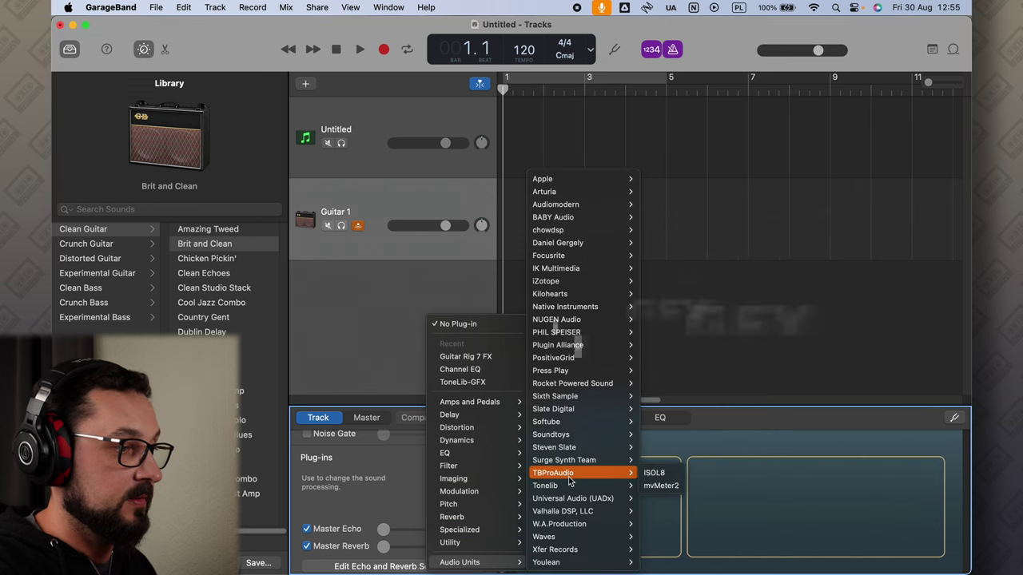
mouse_move(568, 485)
click(667, 499)
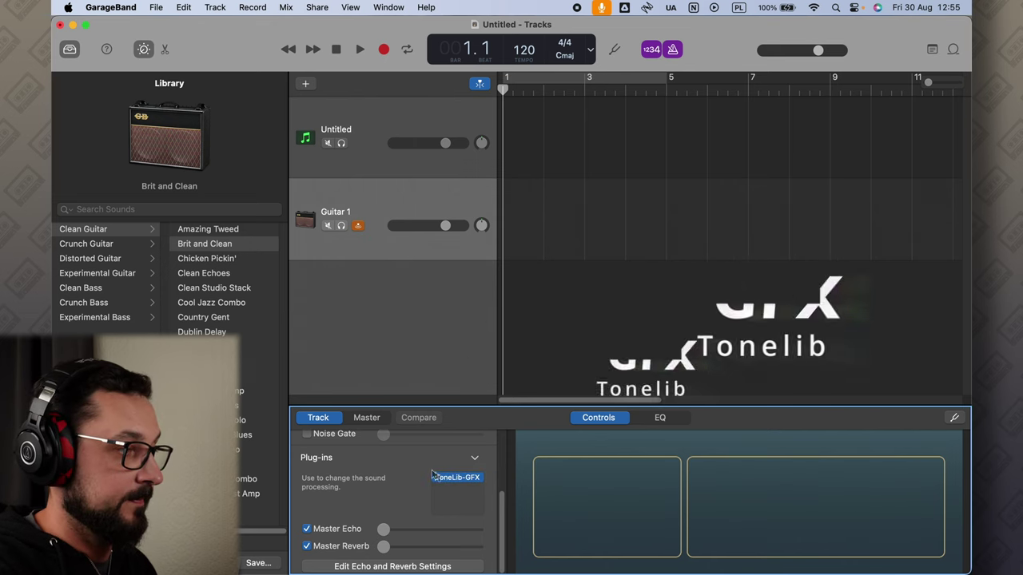
click(457, 478)
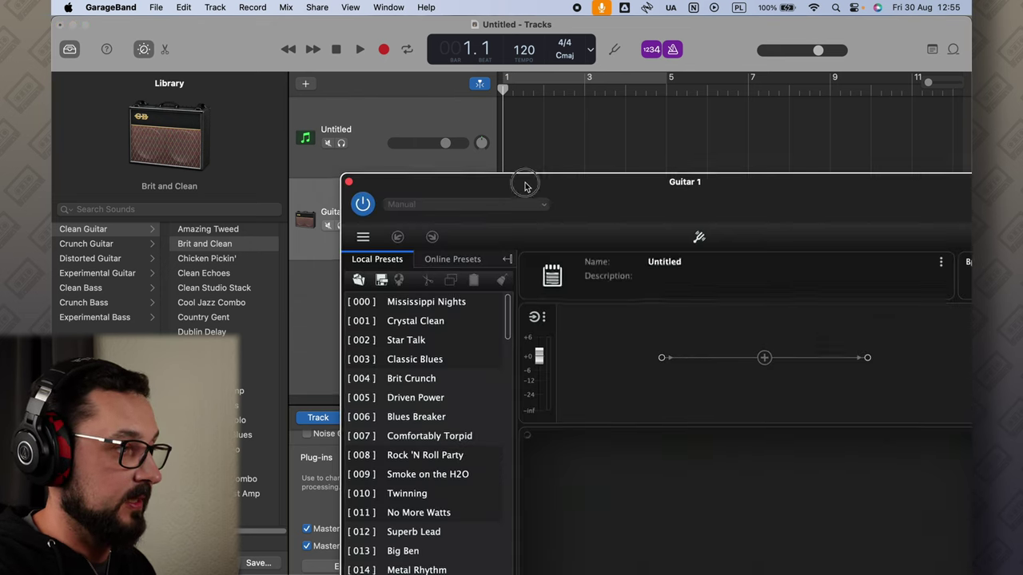
Step: Load preset 010 Twinning, then step up to 009 Smoke on the H2O (Noise Reducer, Super OD, Ms Plexi)
drag(525, 183, 317, 39)
double_click(221, 351)
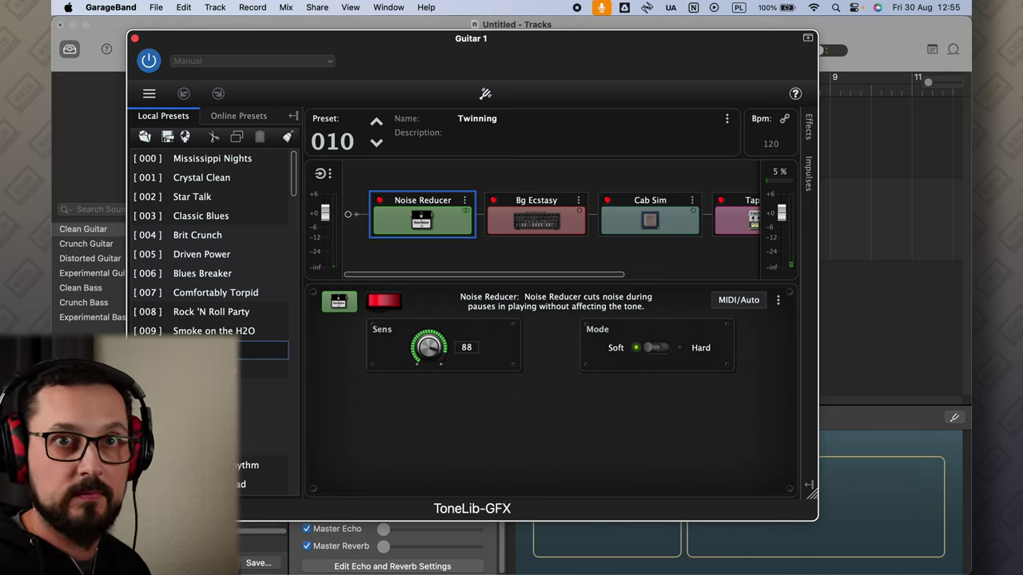
key(Up)
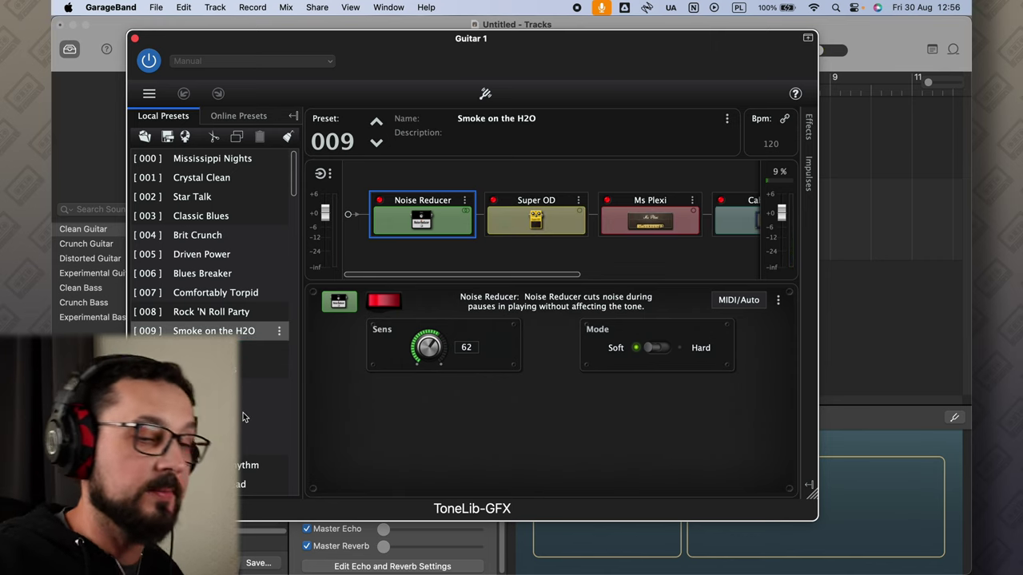